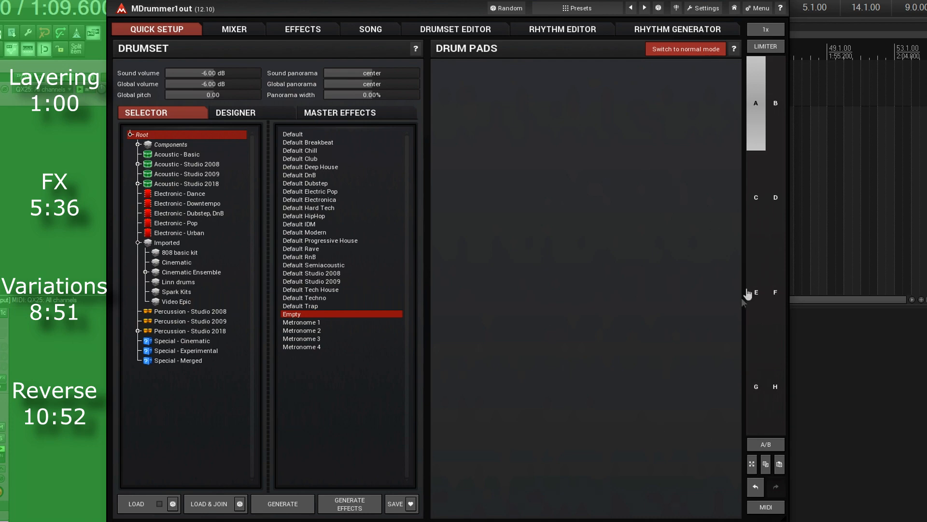
Add an Effect 4 drum to the empty drumset and open the Effects folder in its sampler.
left_click(451, 30)
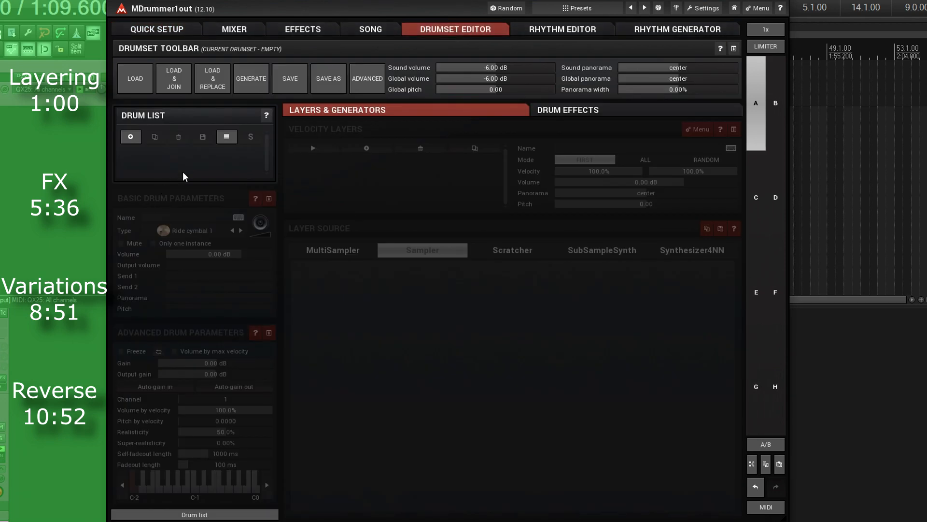
left_click(129, 139)
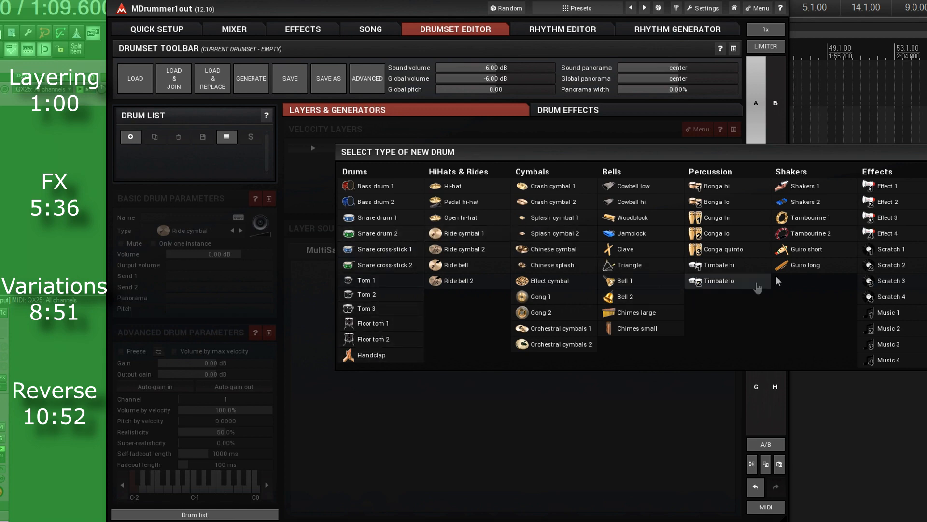
left_click(880, 234)
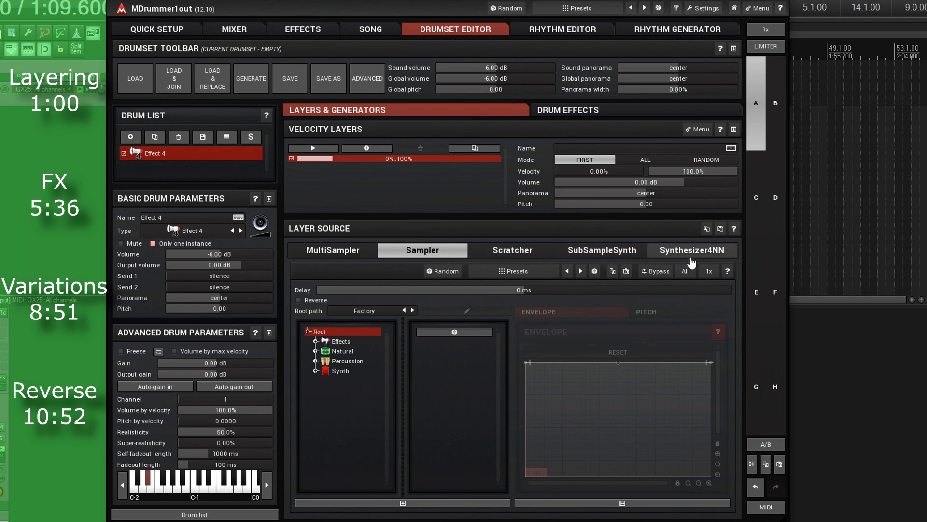
left_click(315, 341)
left_click(339, 342)
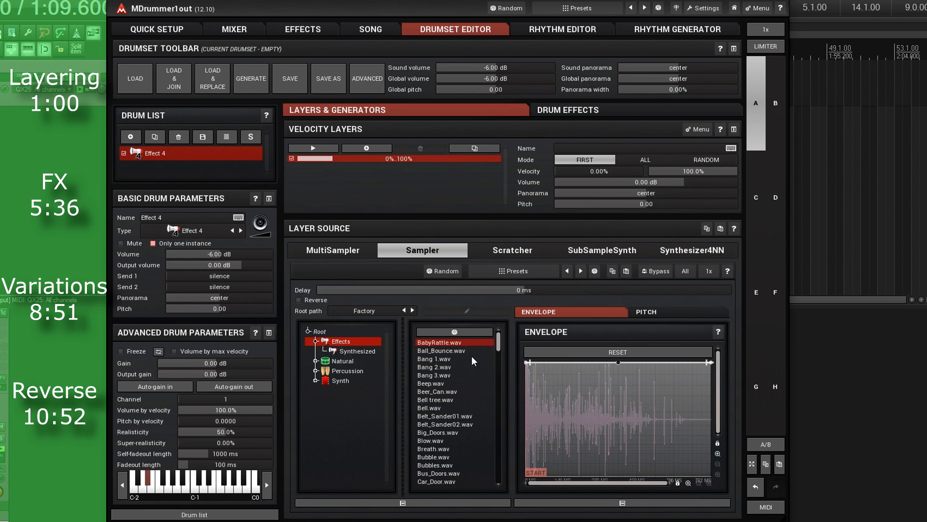
Audition the Big_Doors.wav, Car_Door.wav and Bus_Doors.wav samples from the Effects folder.
scroll(481, 417, "down", 3)
scroll(482, 415, "down", 3)
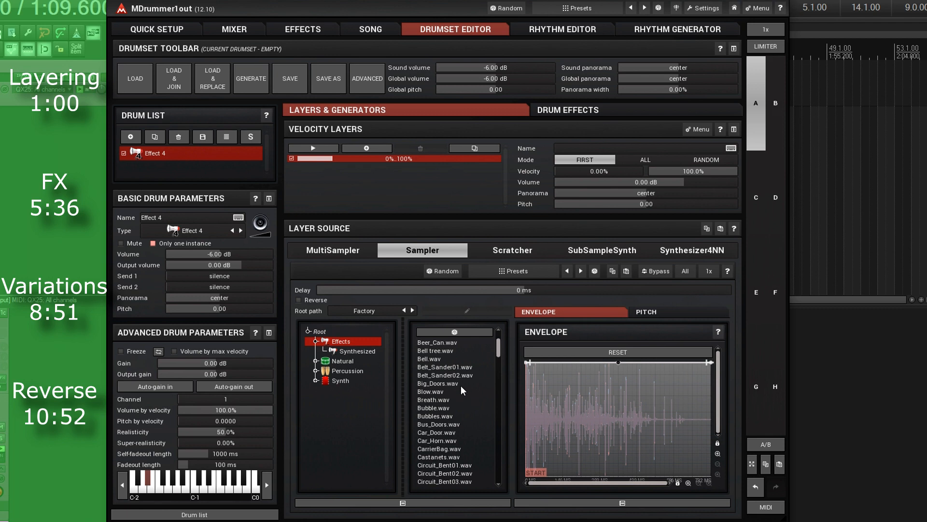
left_click(460, 385)
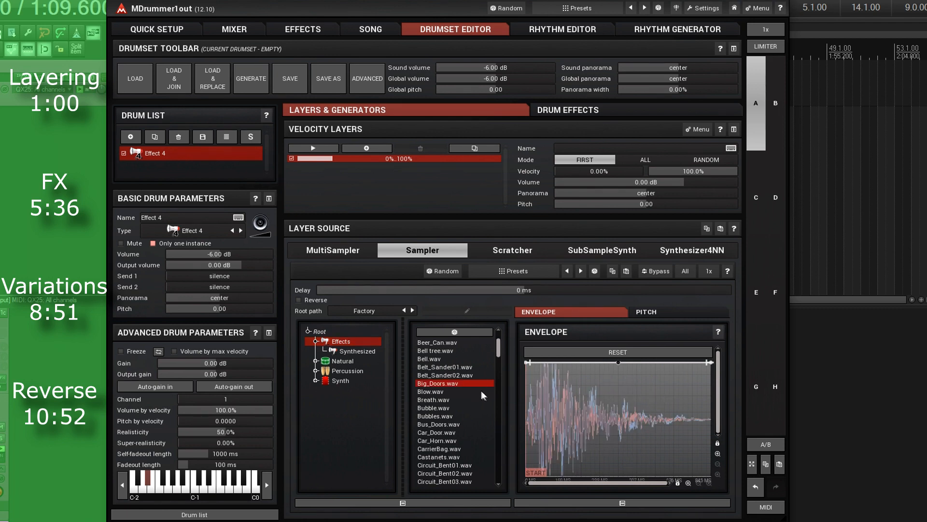
left_click(459, 432)
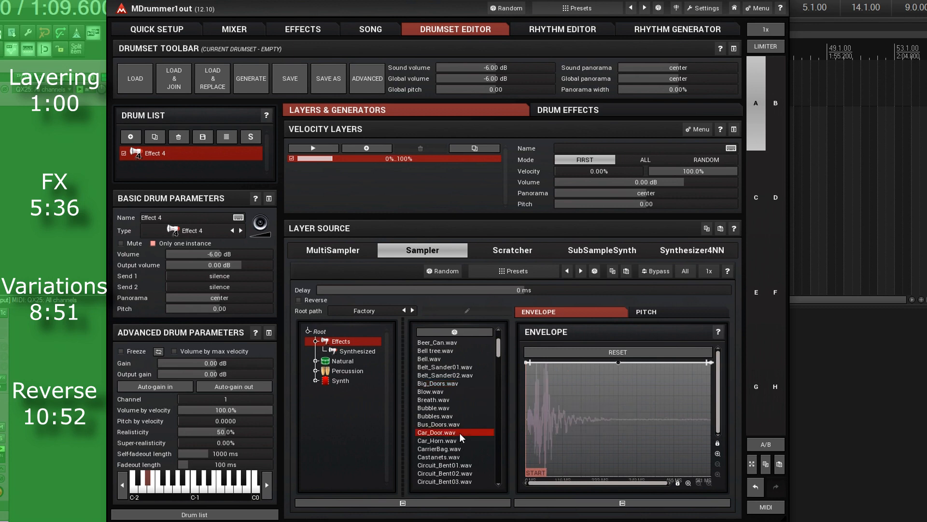
left_click(459, 427)
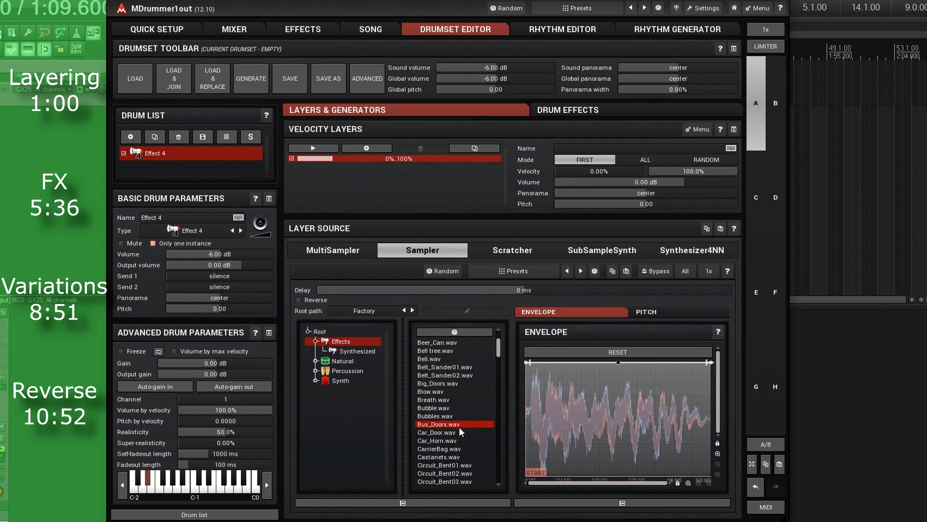
Try Clank.wav, Door 01.wav and Door 02.wav as the layer's sample source.
scroll(468, 440, "down", 5)
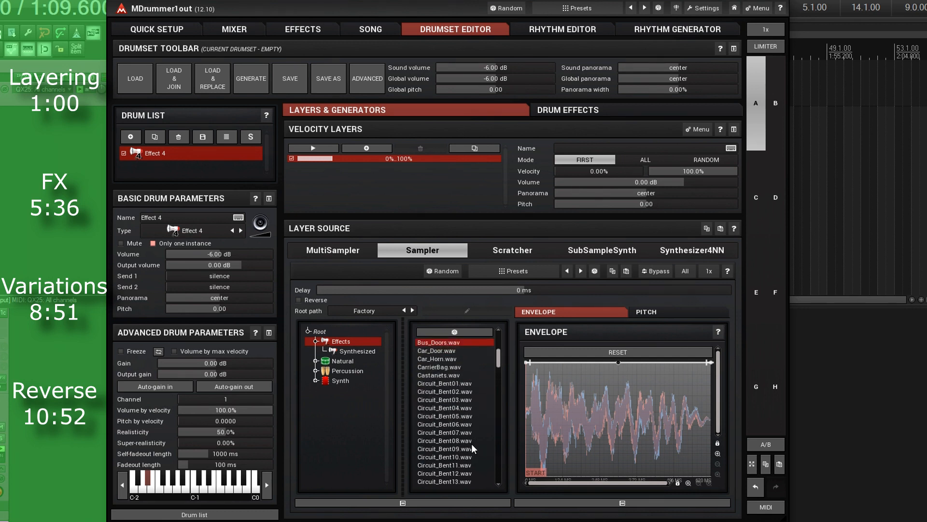
scroll(473, 444, "down", 3)
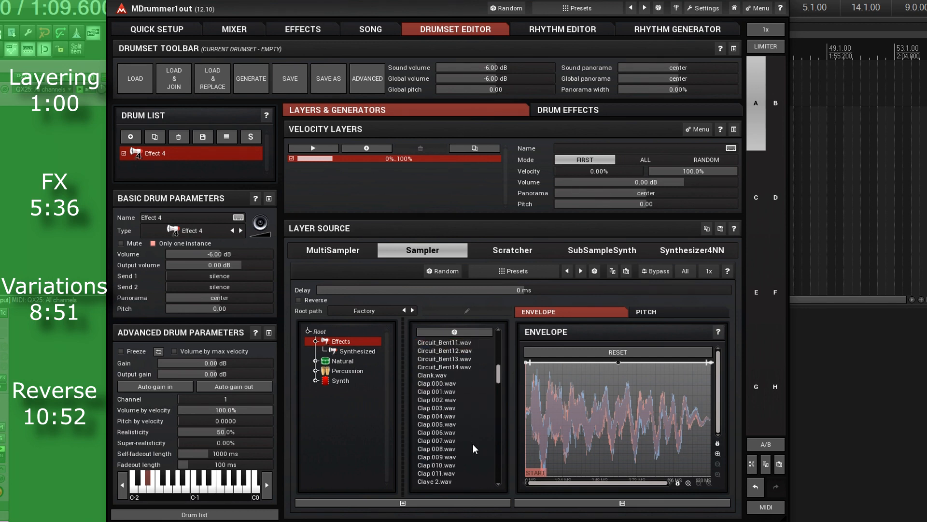
left_click(437, 375)
scroll(459, 415, "down", 3)
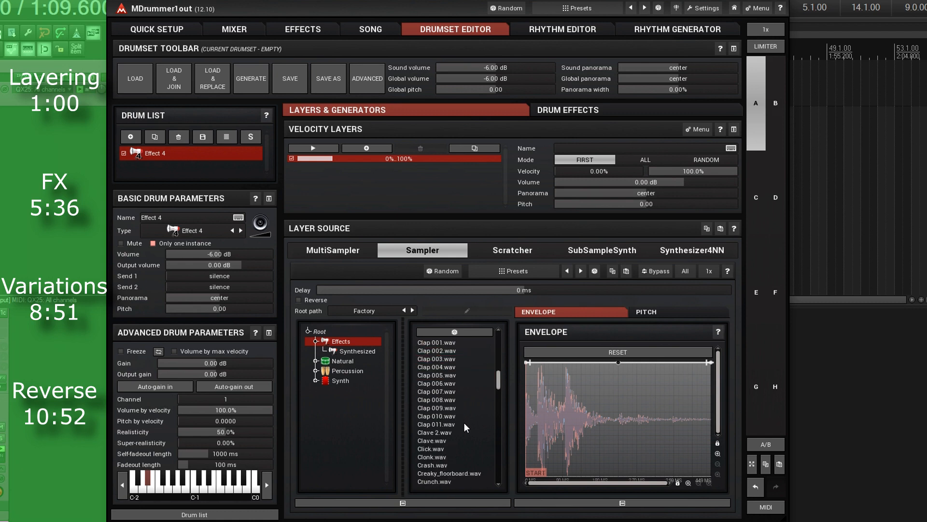
scroll(466, 423, "down", 3)
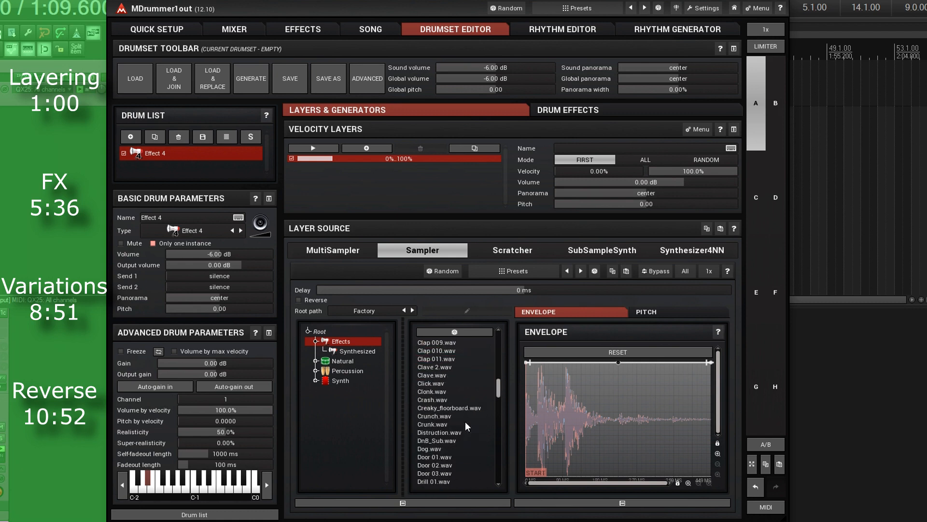
scroll(468, 421, "down", 2)
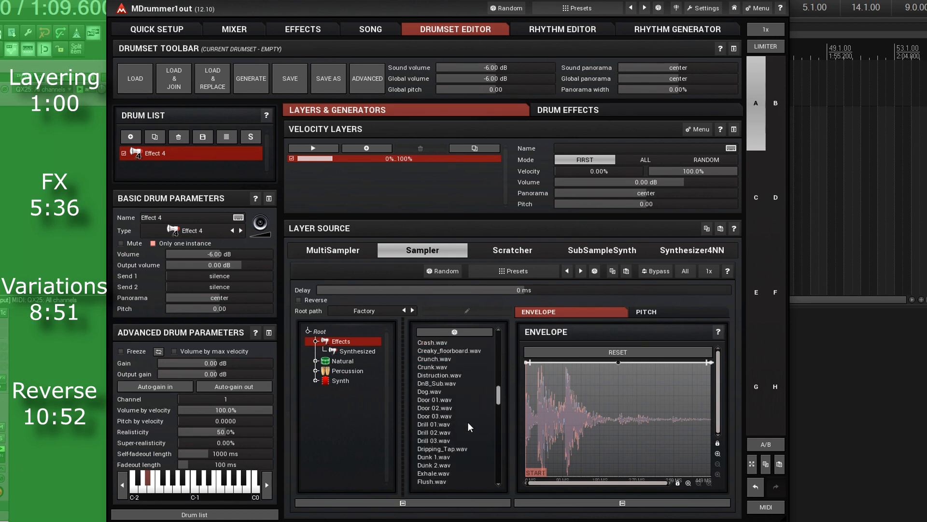
left_click(451, 400)
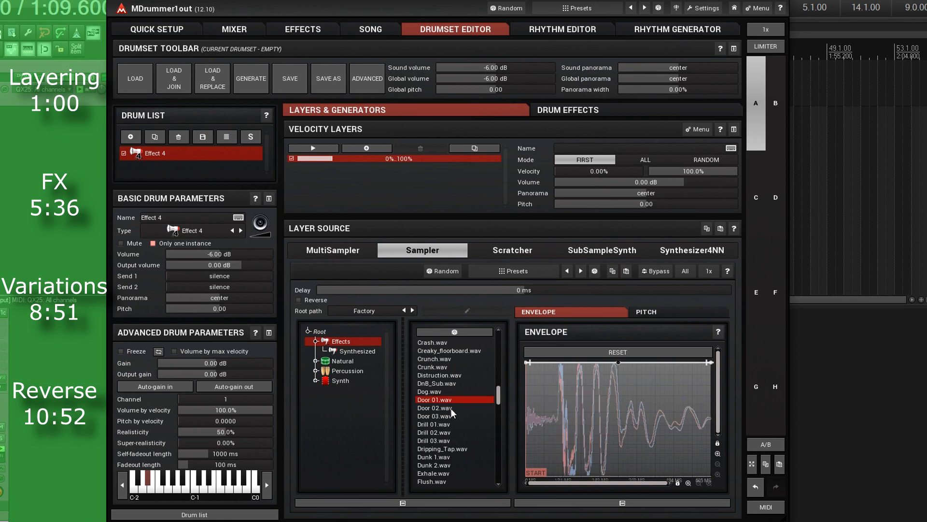
left_click(450, 408)
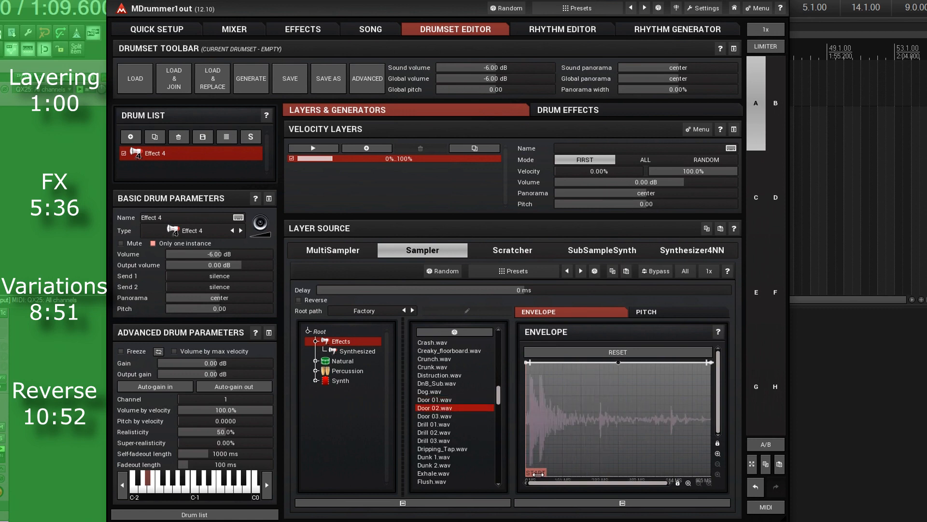
Move the sample start marker slightly past the initial transient and load Exhale.wav into the layer.
left_click_drag(537, 475, 539, 474)
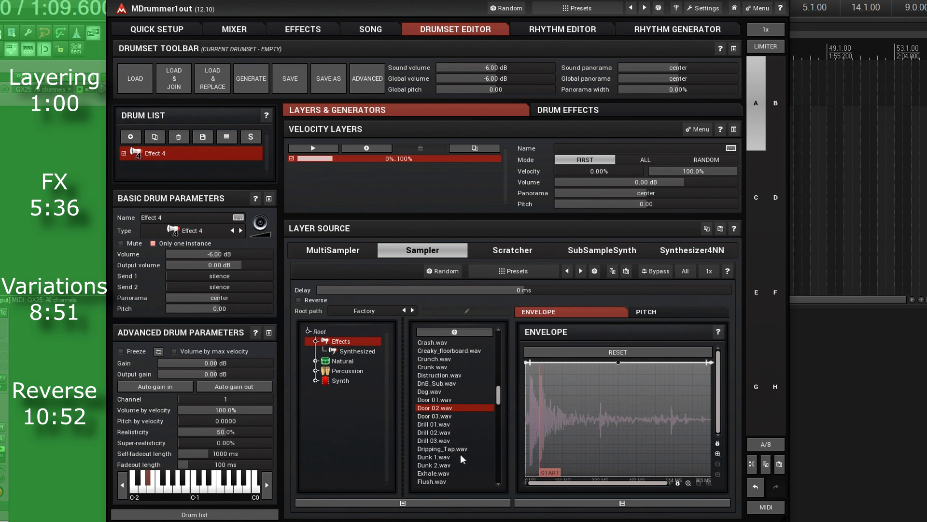
scroll(457, 454, "down", 3)
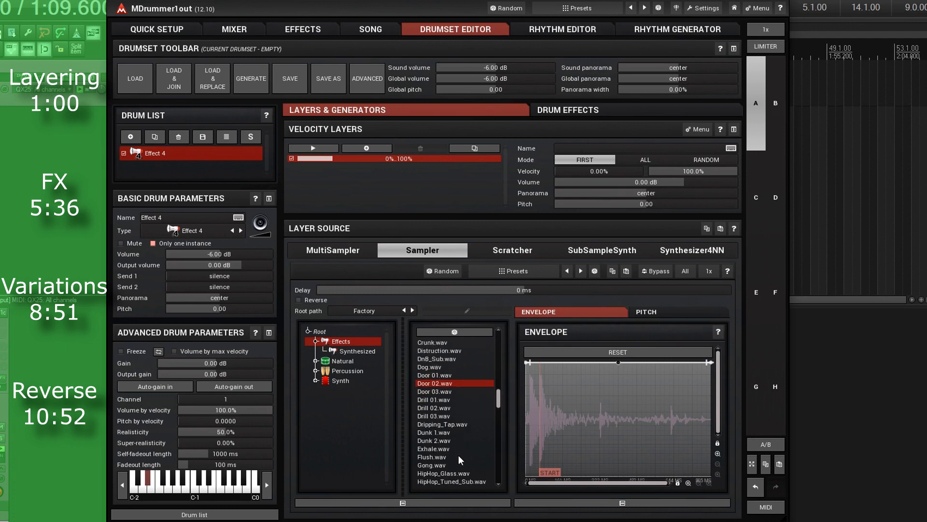
scroll(456, 451, "down", 3)
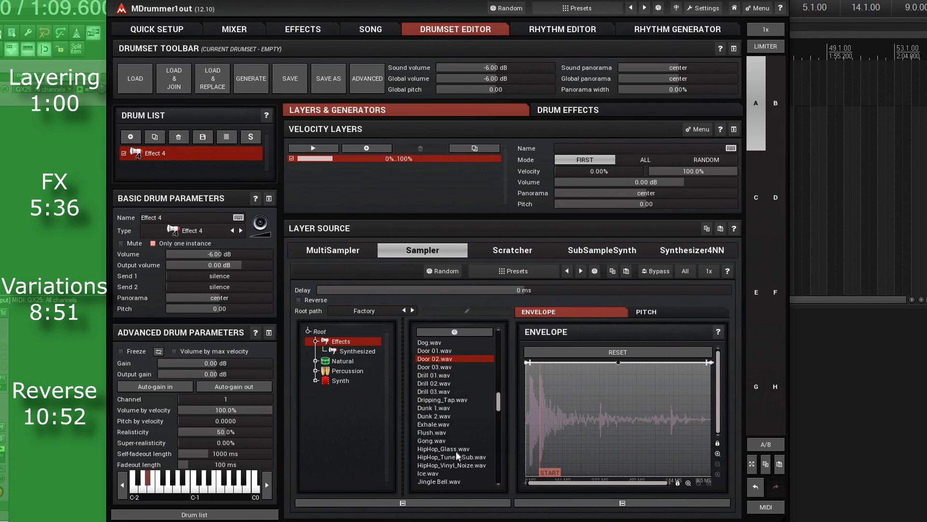
left_click(445, 425)
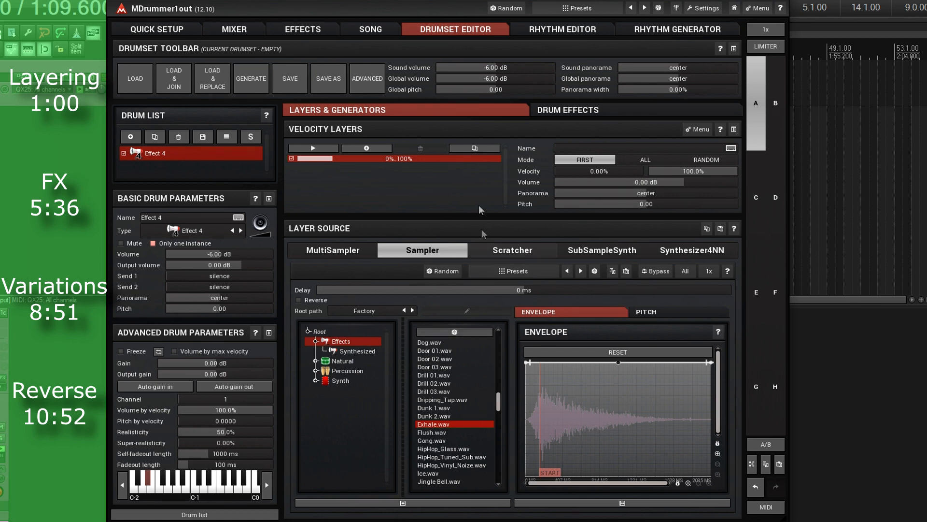
Duplicate the Exhale velocity layer and try the Misc_Junk01.wav through Misc_Junk05.wav samples in the first layer.
left_click(472, 149)
left_click(395, 161)
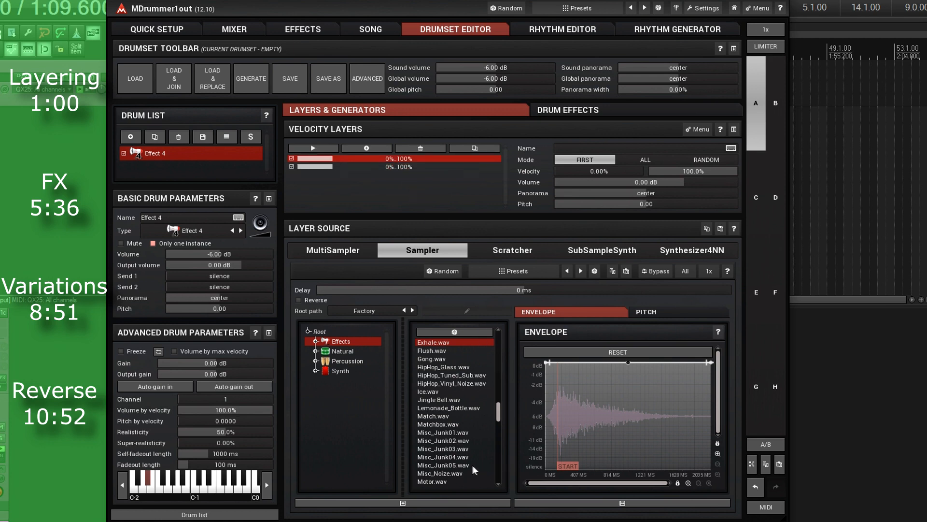
left_click(456, 433)
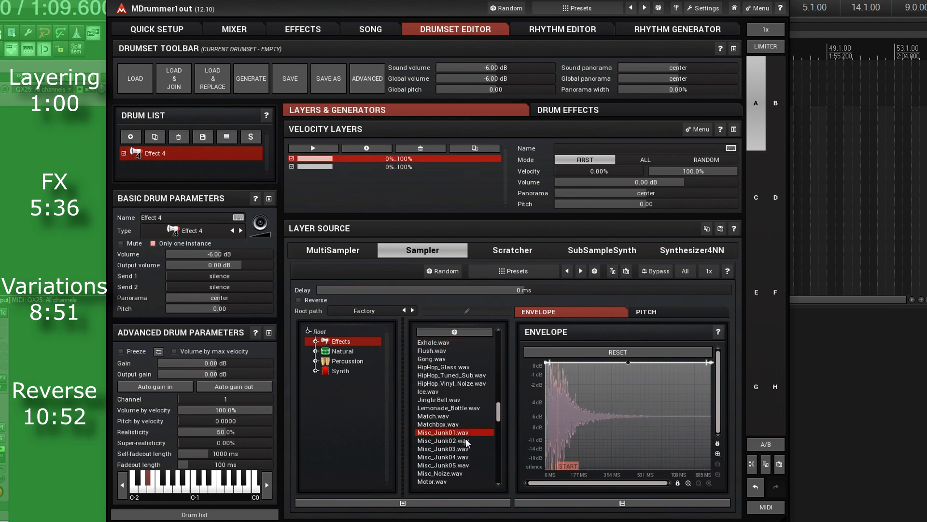
left_click(468, 441)
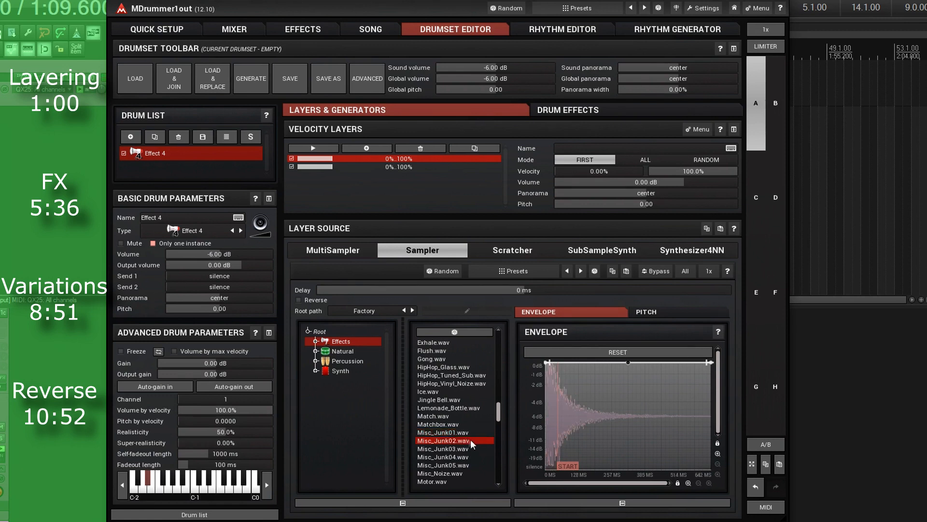
left_click(474, 448)
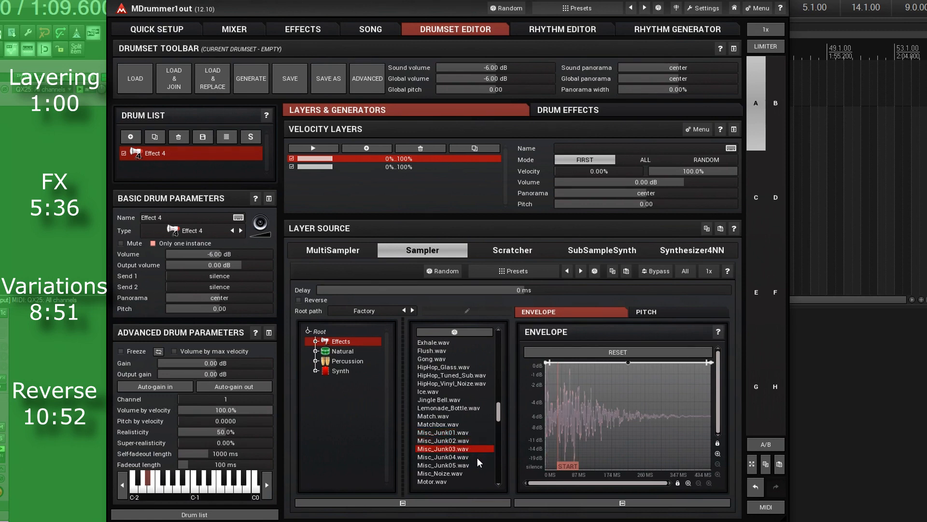
left_click(477, 457)
left_click(475, 465)
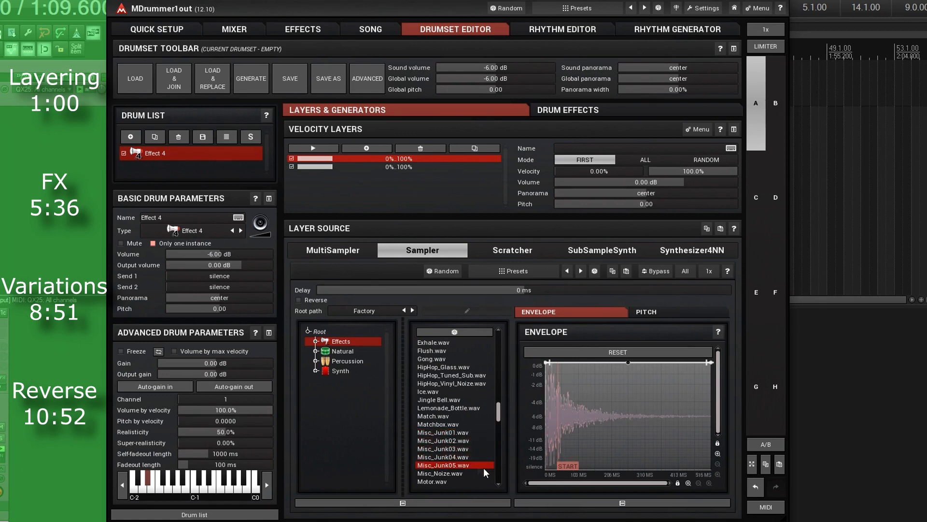
Move the first layer's sample start marker back to 0 ms and lower its entire pitch envelope to -12.00.
left_click_drag(580, 462, 538, 469)
left_click(647, 311)
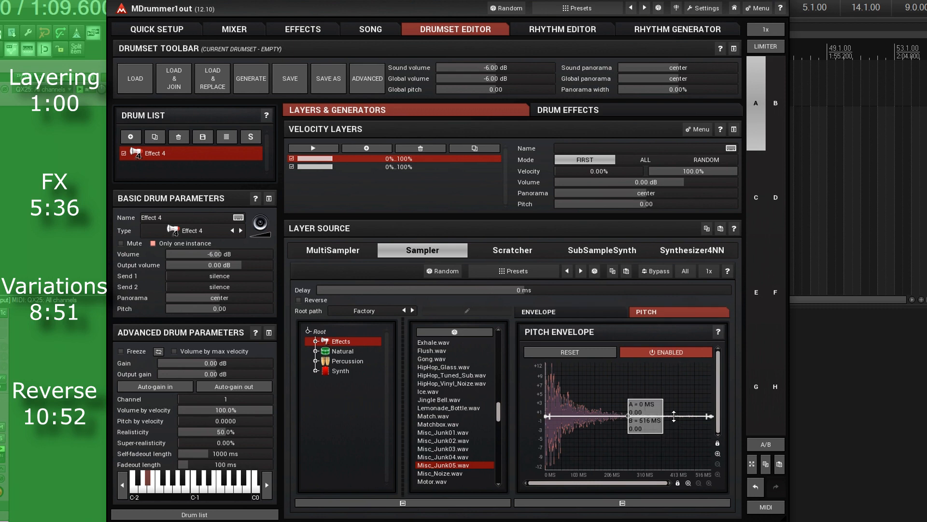
left_click_drag(674, 416, 674, 470)
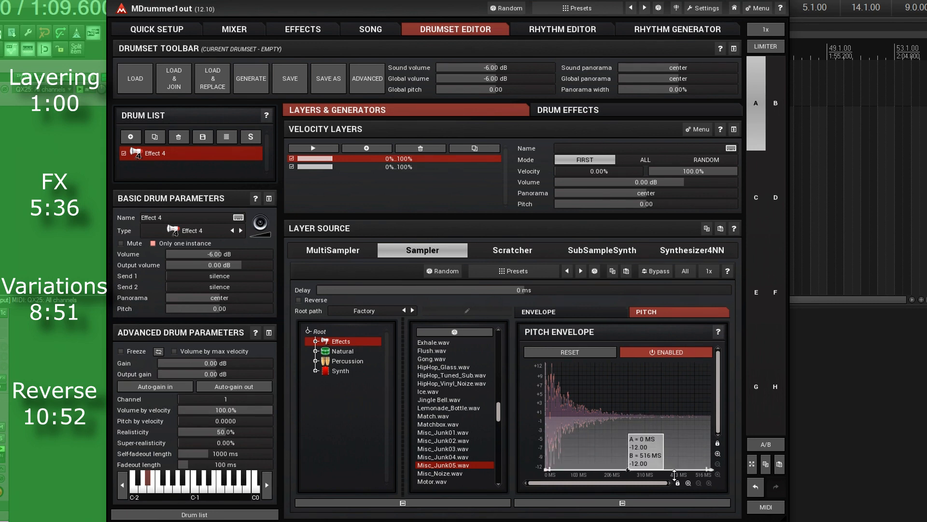
left_click(566, 312)
Load Woosh.wav into the first layer and shift its start marker slightly into the sample.
scroll(475, 430, "down", 6)
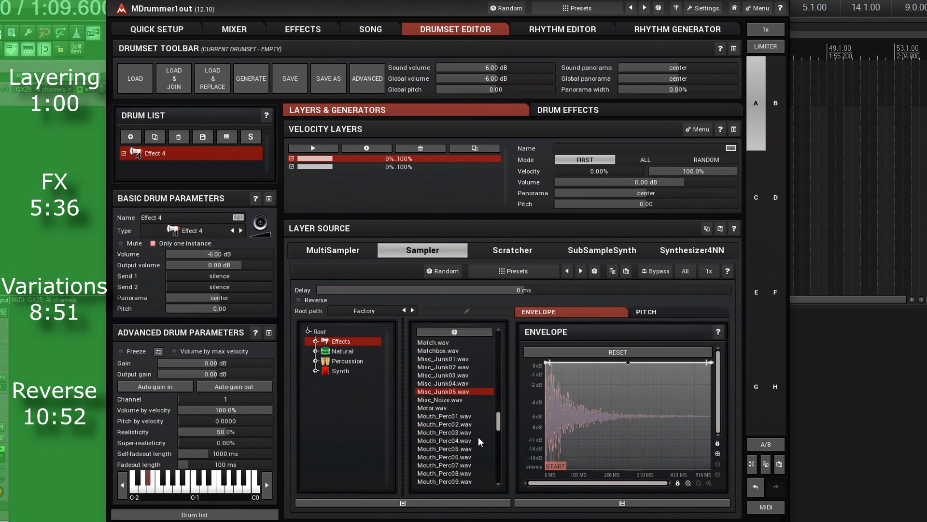
scroll(478, 439, "down", 5)
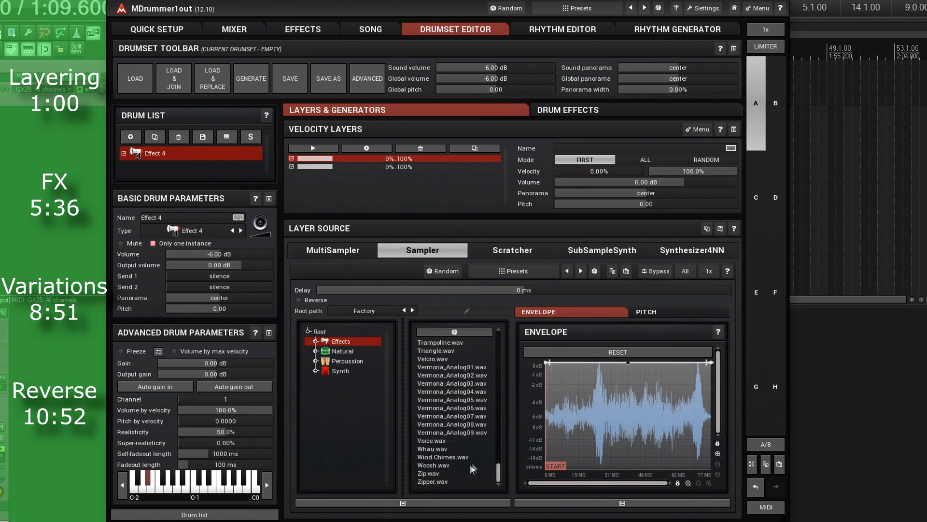
left_click(450, 464)
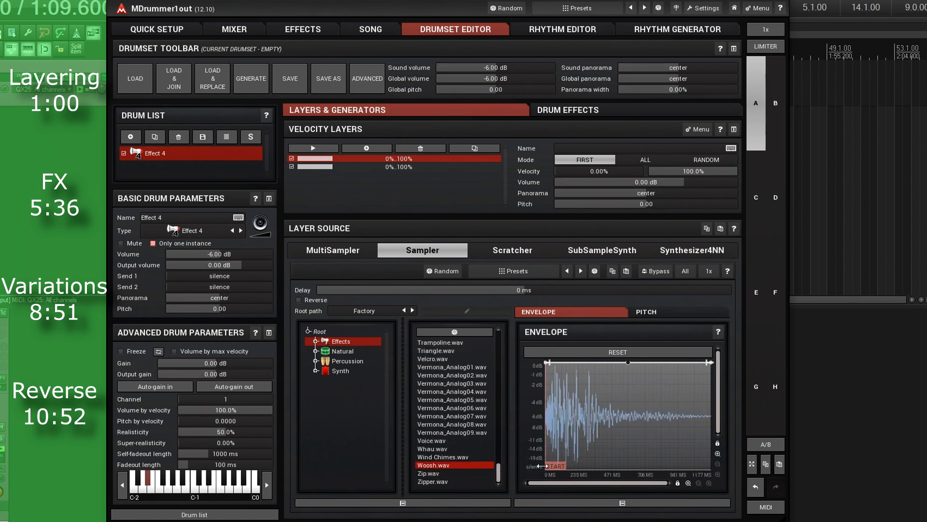
left_click_drag(551, 466, 554, 466)
Set the velocity layer mode to All and lower the second layer's volume to -10.5 dB.
left_click(638, 163)
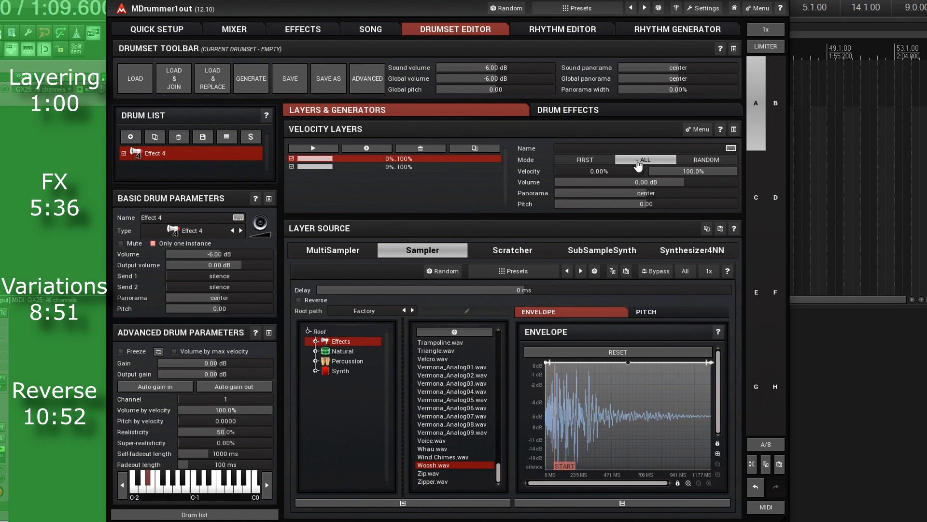
left_click(402, 167)
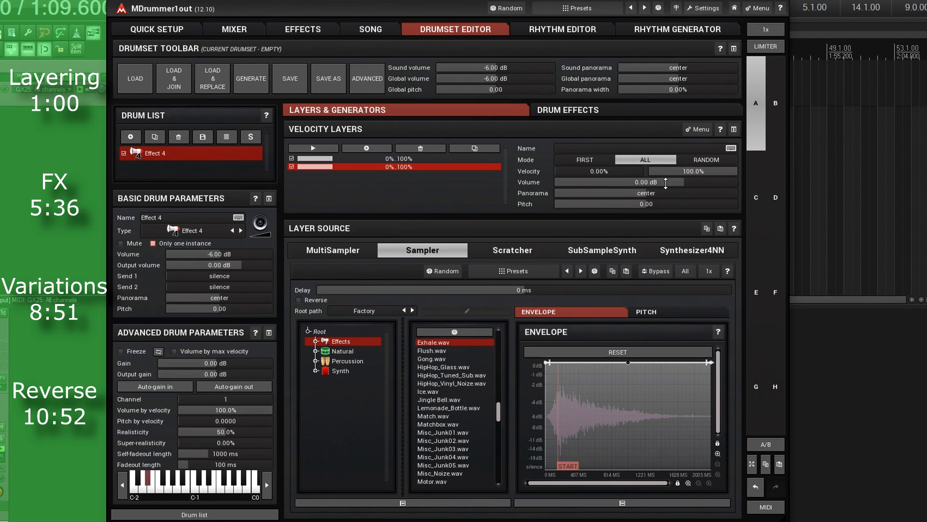
left_click_drag(665, 182, 665, 202)
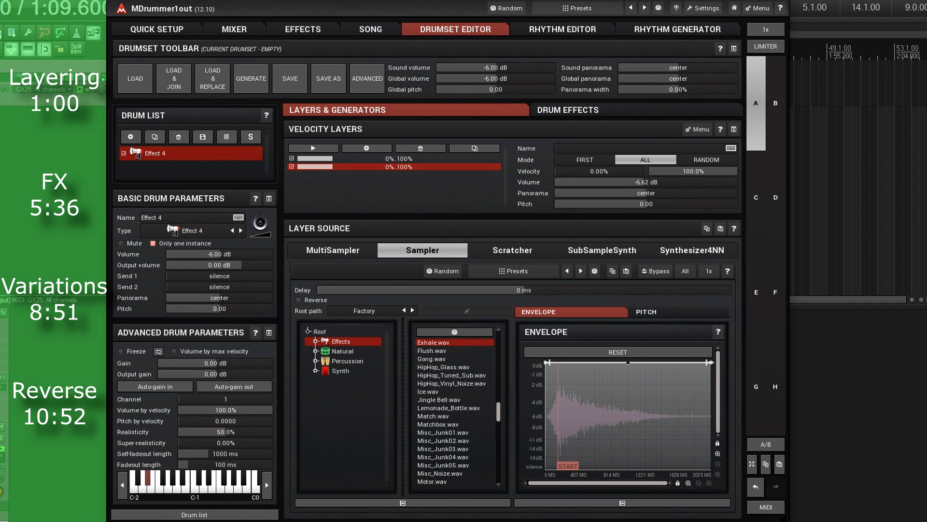
left_click_drag(665, 202, 664, 182)
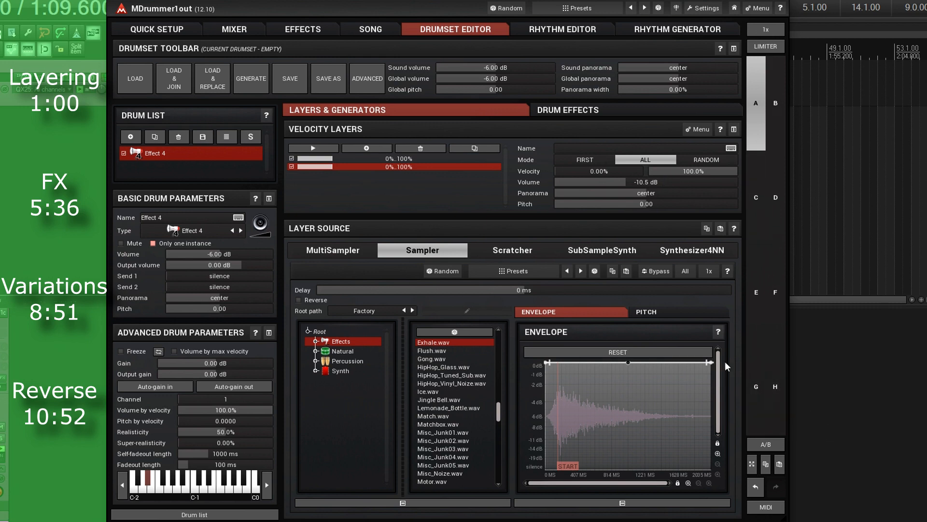
Shape the Exhale layer's volume envelope into a curved fade down to silence at the sample's end, with a curvature of -78%.
left_click_drag(707, 362, 712, 481)
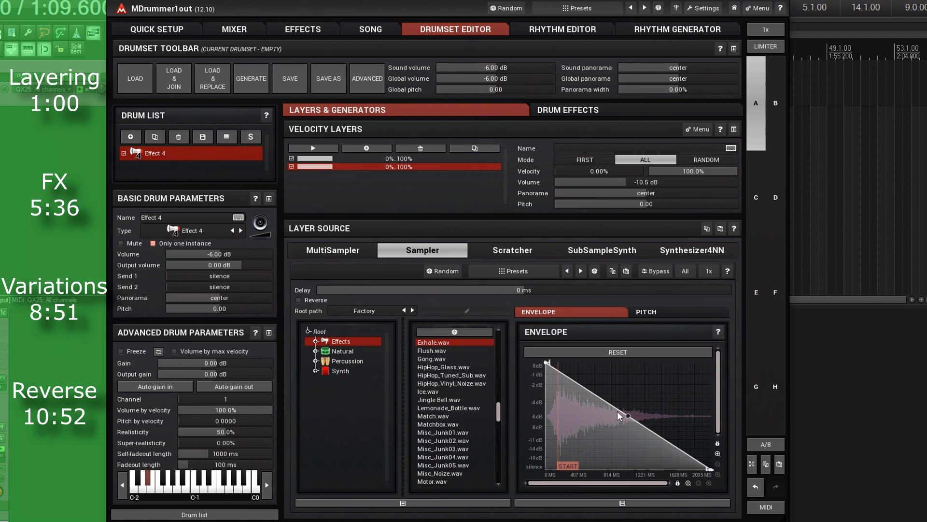
left_click_drag(627, 419, 619, 504)
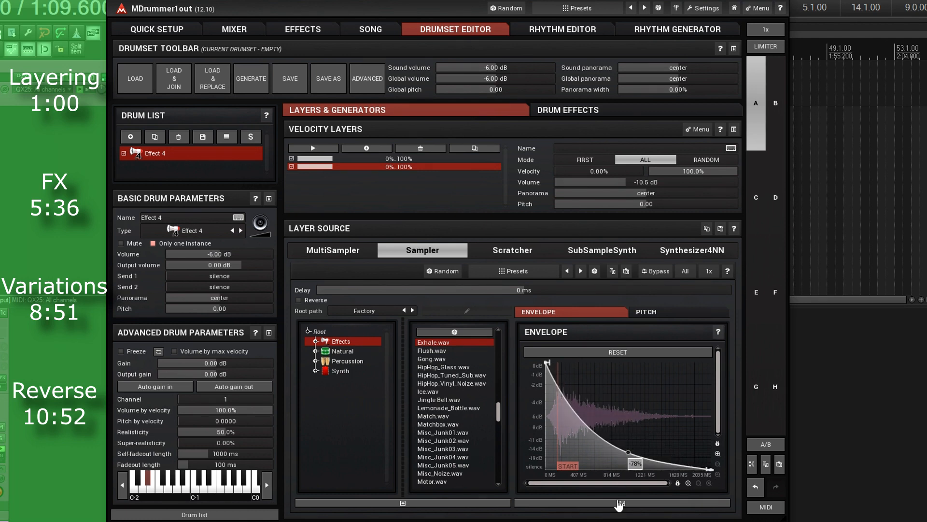
Reduce the curvature of the Exhale layer's volume fade so it falls to silence more gently.
left_click_drag(619, 504, 622, 469)
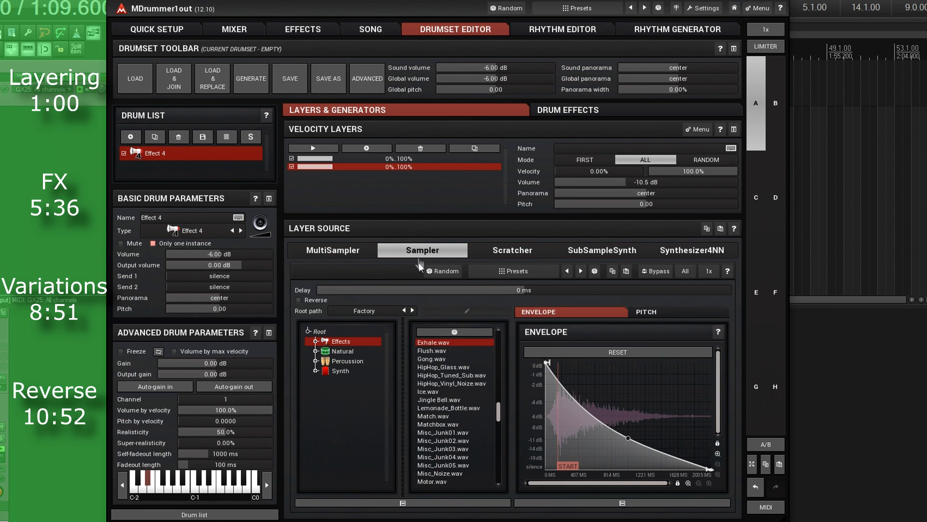
Add a third velocity layer with a MultiSampler source and load Pinstripe 18 from the Studio 2018 Yamaha toms.
left_click(366, 149)
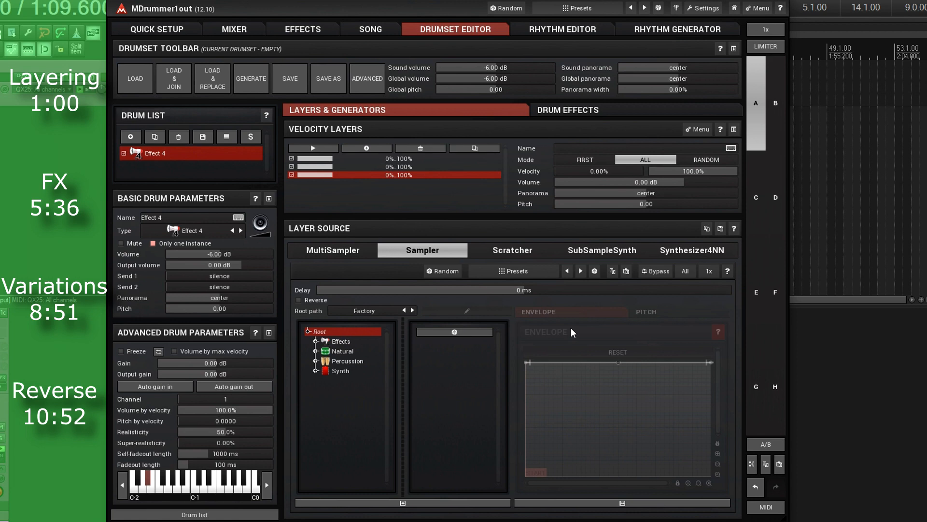
left_click(334, 250)
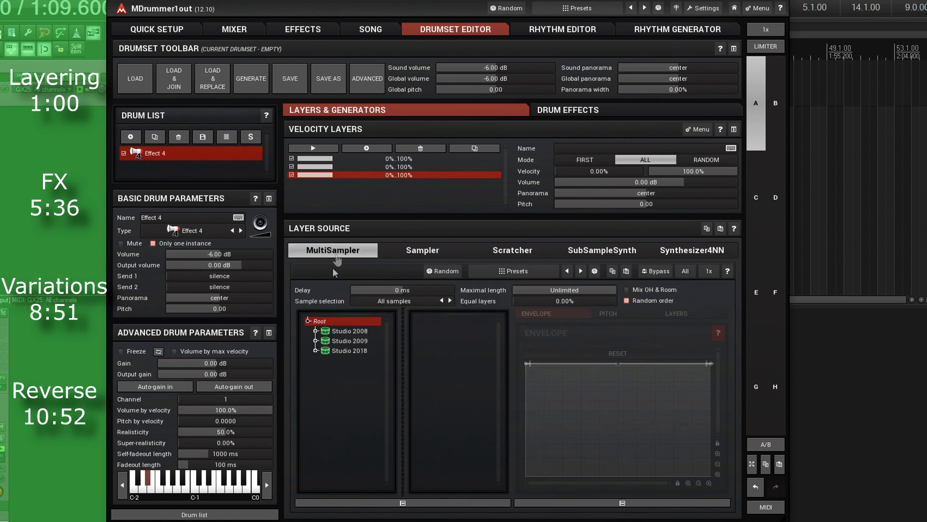
left_click(315, 350)
scroll(353, 400, "down", 3)
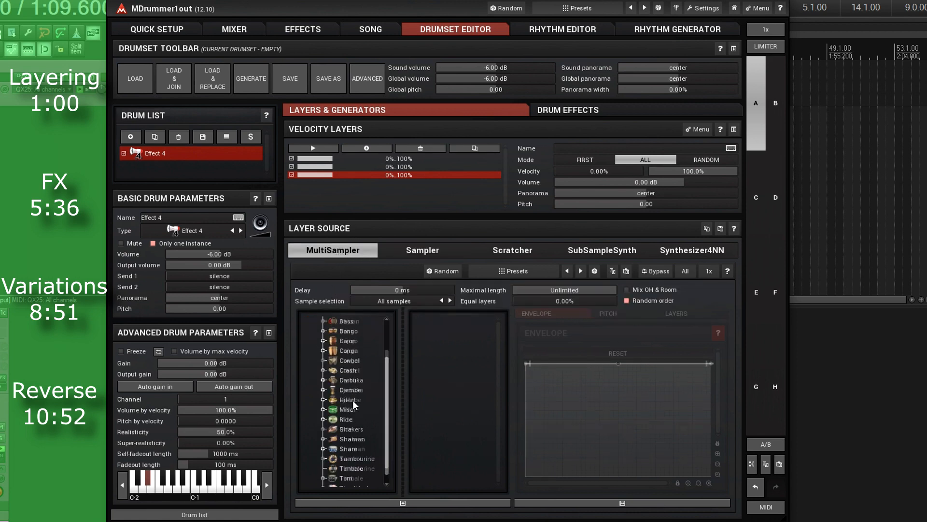
left_click(323, 468)
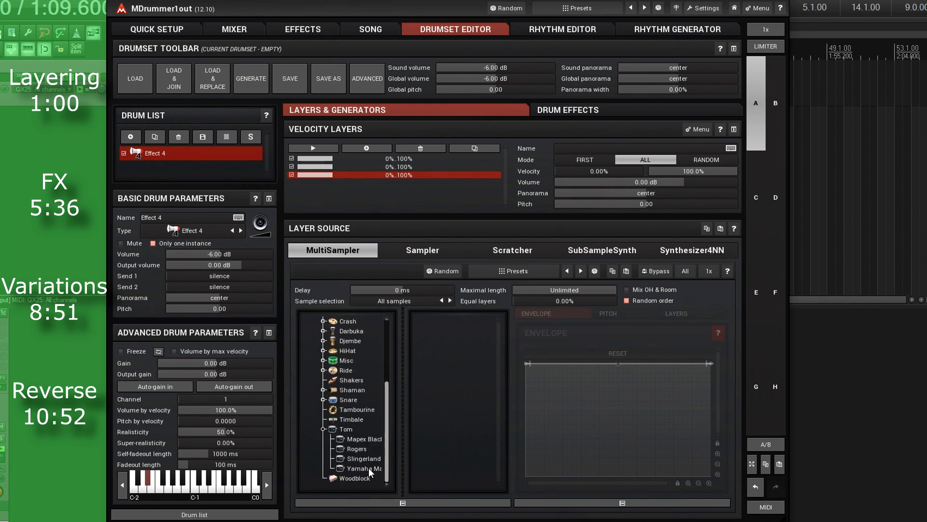
left_click(369, 468)
scroll(460, 478, "down", 2)
left_click(454, 475)
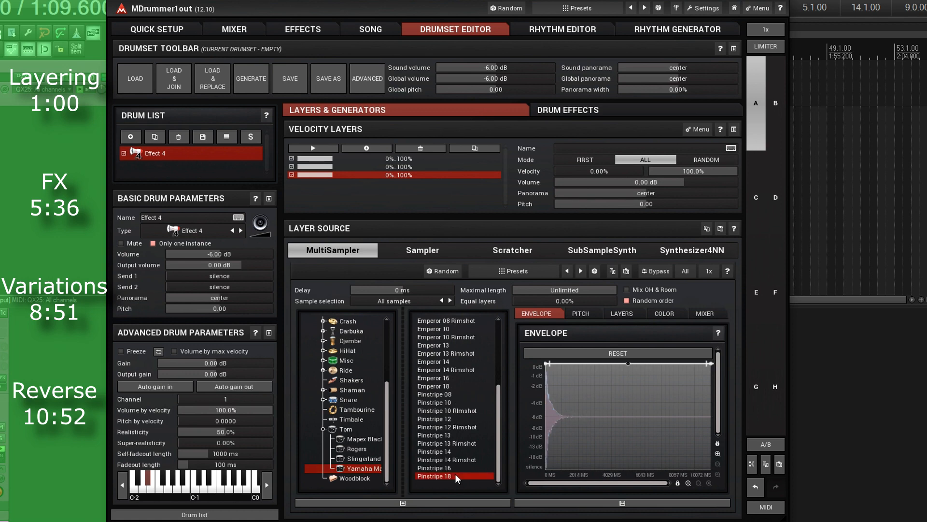
Audition other Yamaha toms, settle on Ambassador 16, and raise the third layer's volume to 6.02 dB.
left_click(456, 469)
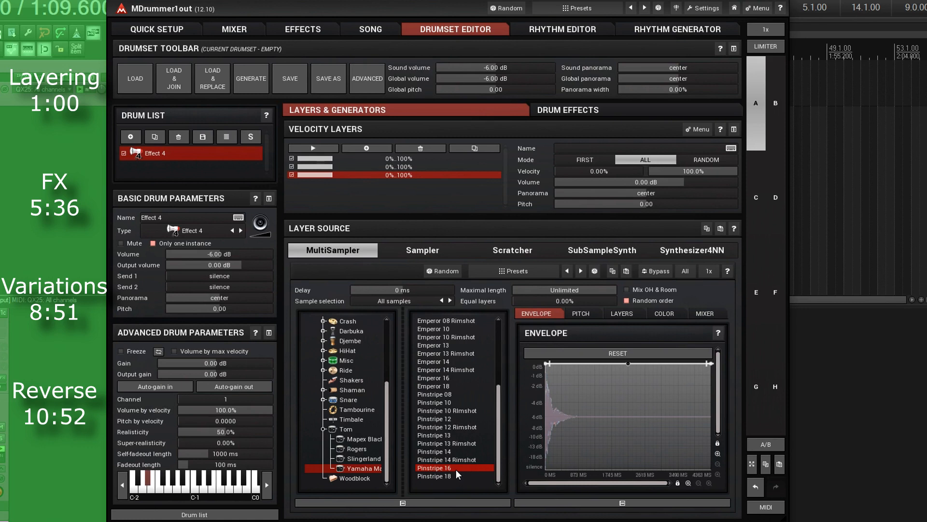
left_click(456, 451)
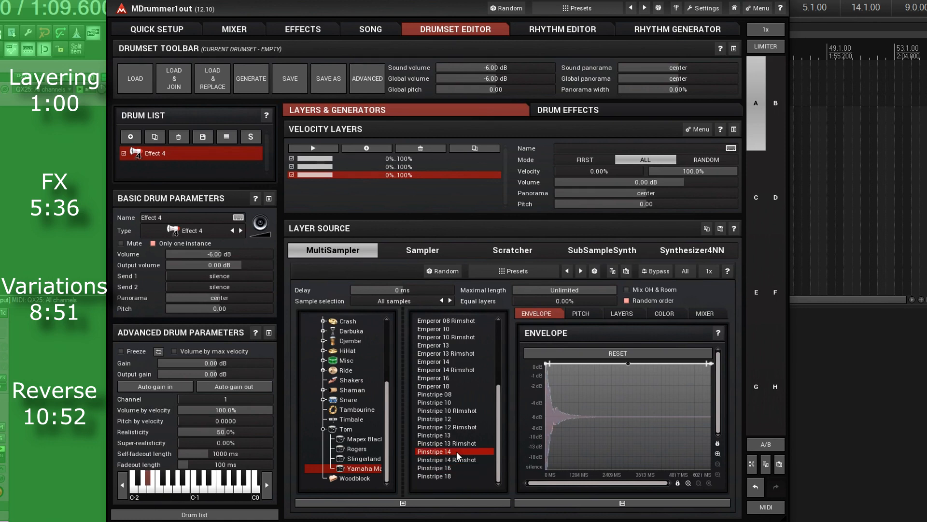
left_click(447, 386)
scroll(453, 393, "up", 3)
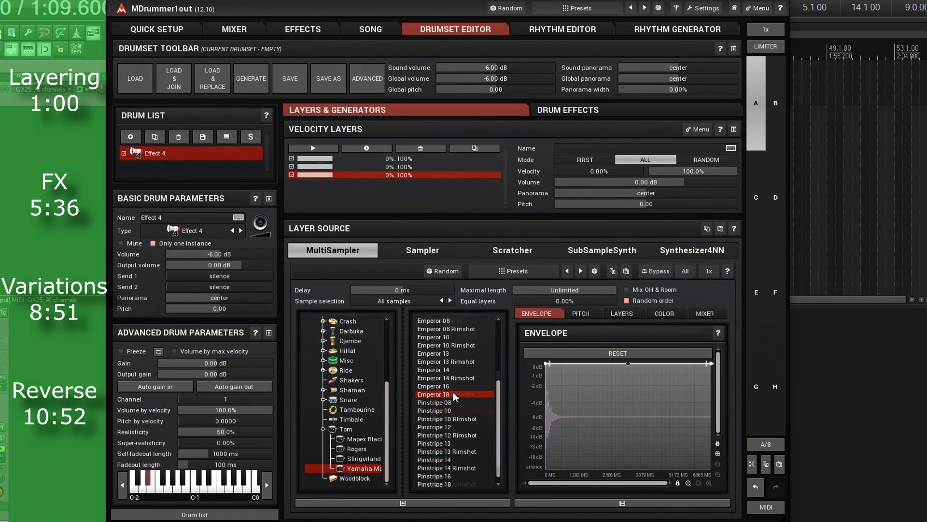
left_click(457, 377)
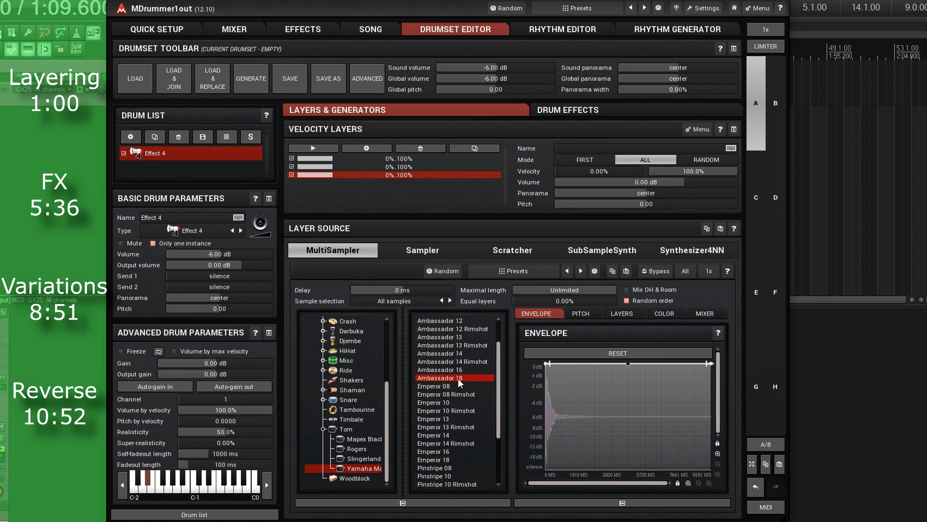
left_click(458, 371)
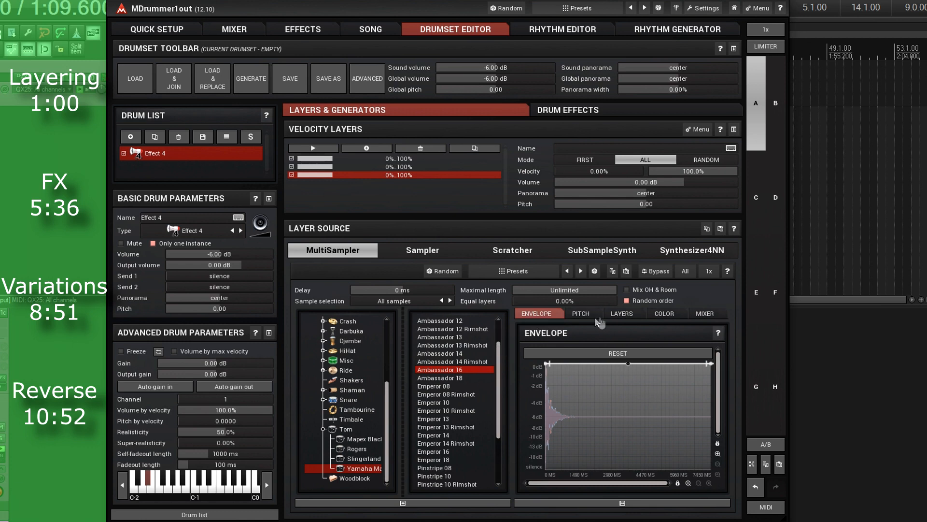
left_click_drag(692, 182, 700, 182)
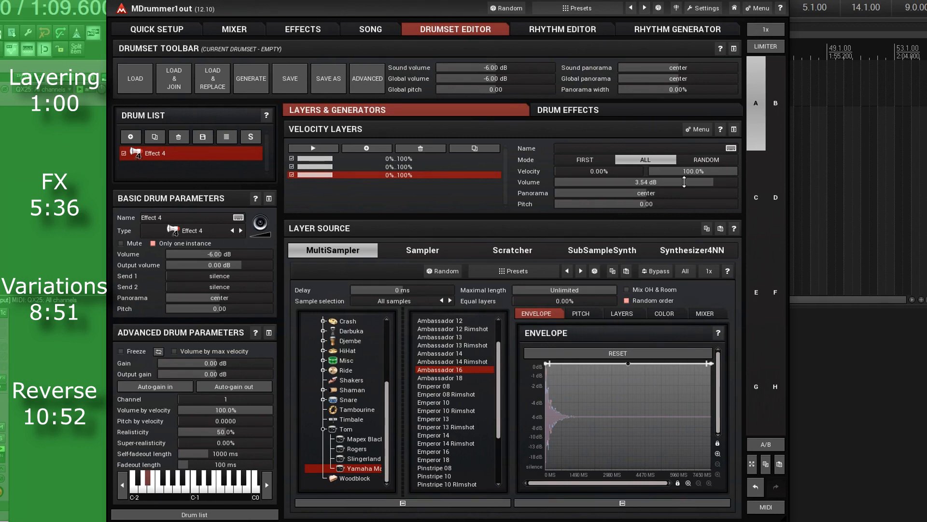
left_click_drag(682, 182, 702, 182)
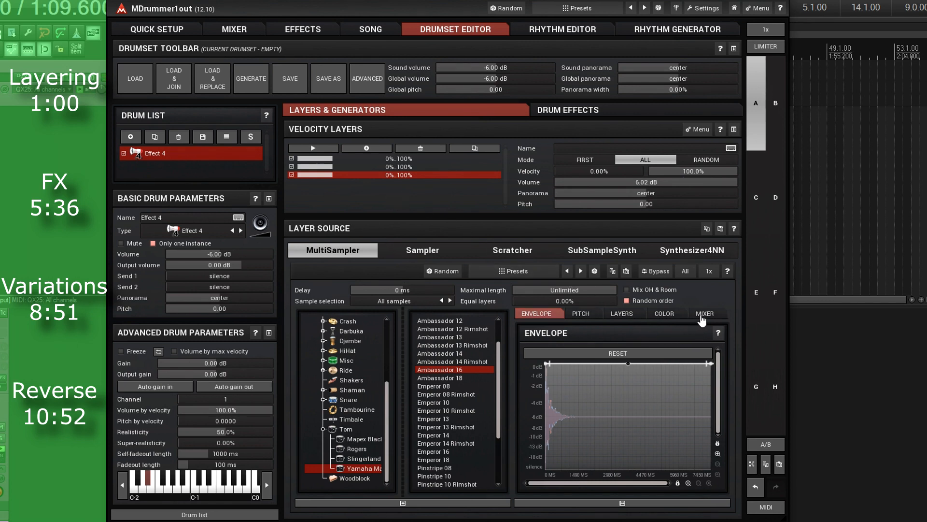
Set the tom layer's multitrack color entirely to Room, with the mixer's Room channel at 6.02 dB.
left_click(681, 315)
left_click_drag(623, 417, 739, 491)
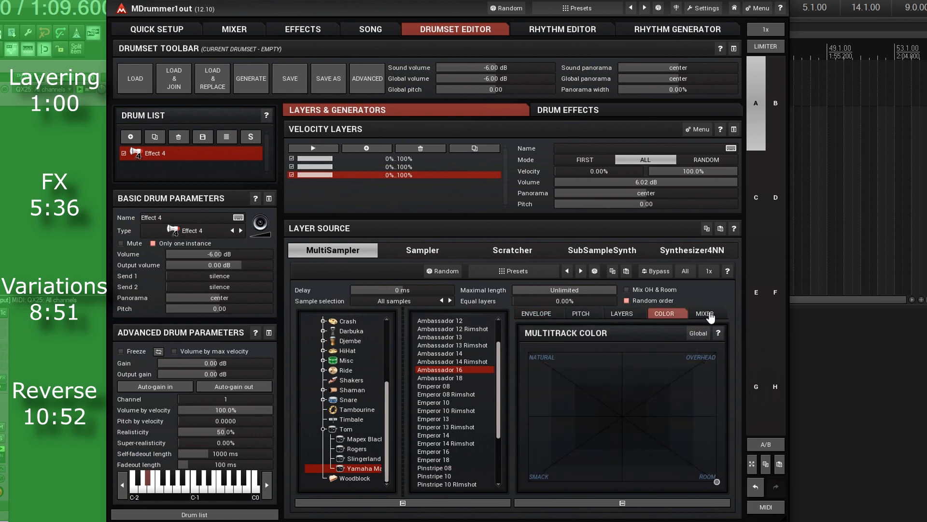
left_click(711, 316)
left_click_drag(716, 429, 685, 435)
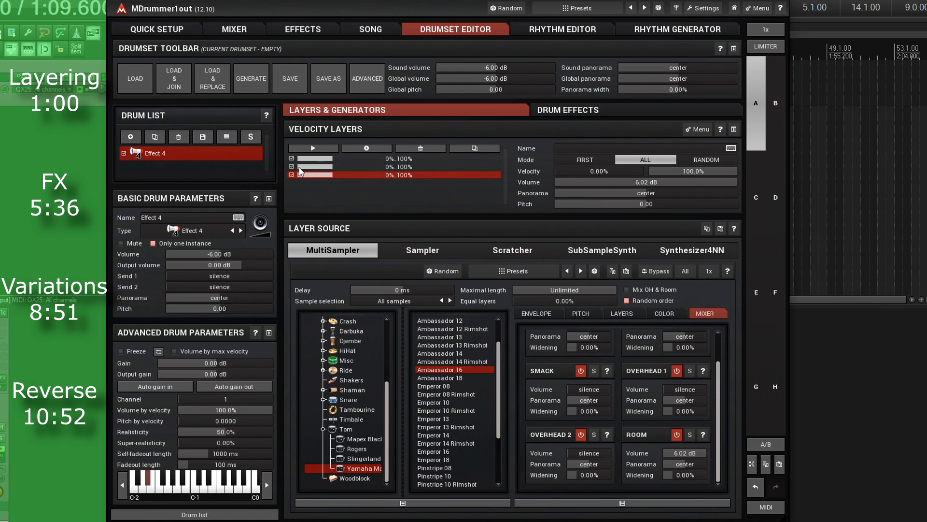
Replace the second layer's Exhale sample with Punch.wav and set that layer's volume to 0.00 dB.
left_click(292, 166)
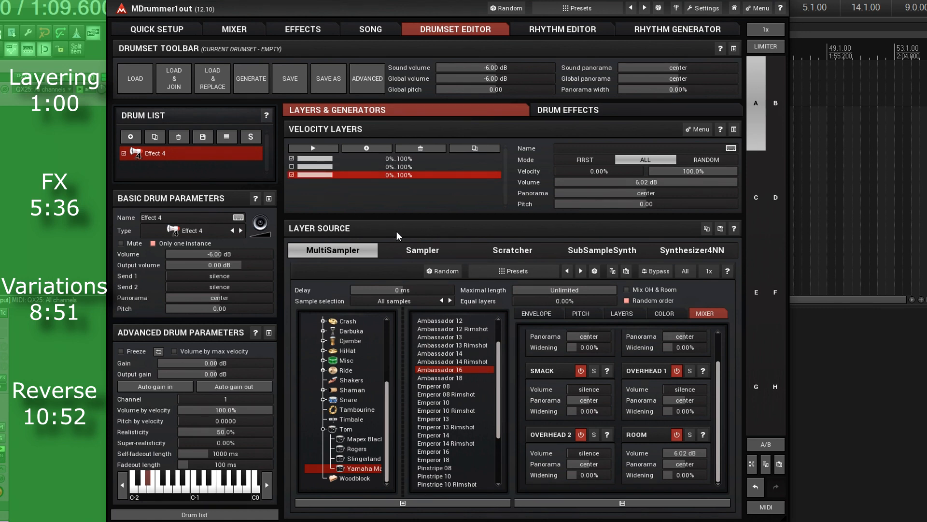
left_click(381, 167)
left_click(292, 167)
scroll(453, 410, "up", 6)
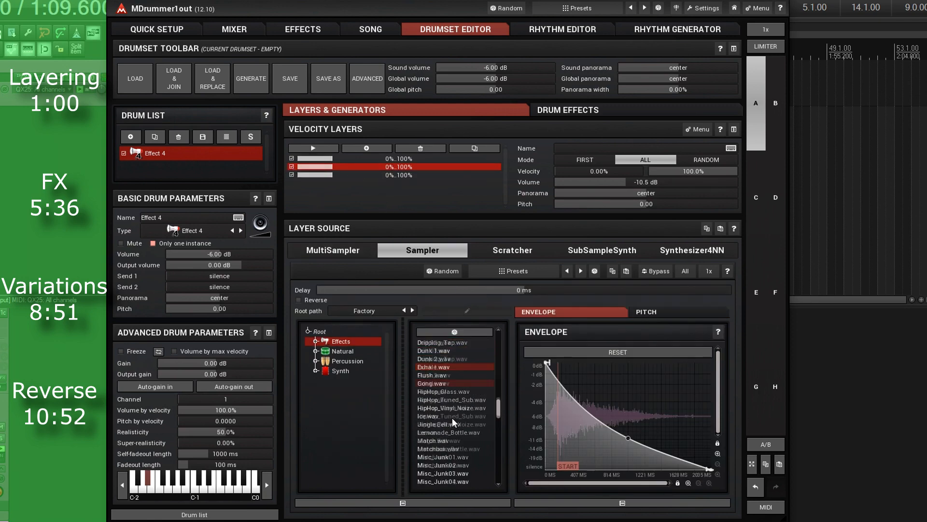
scroll(454, 416, "down", 15)
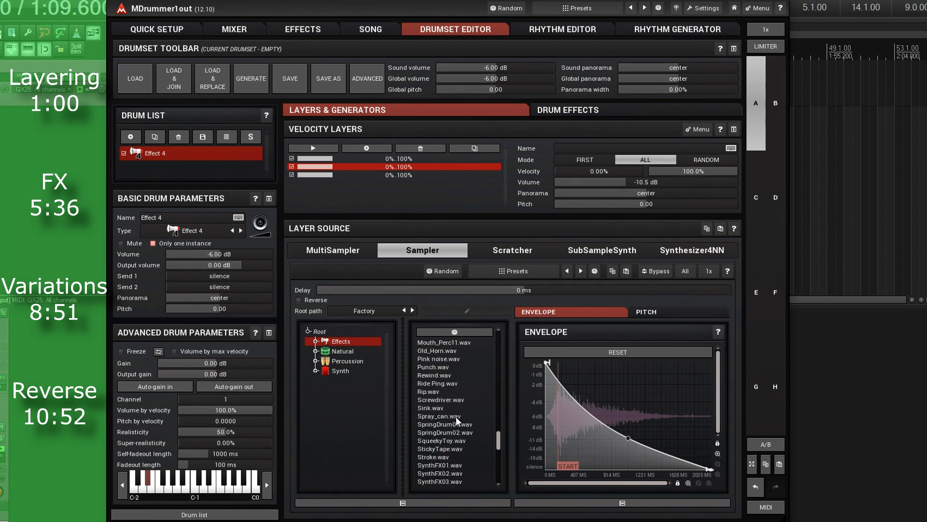
left_click(448, 367)
left_click(311, 149)
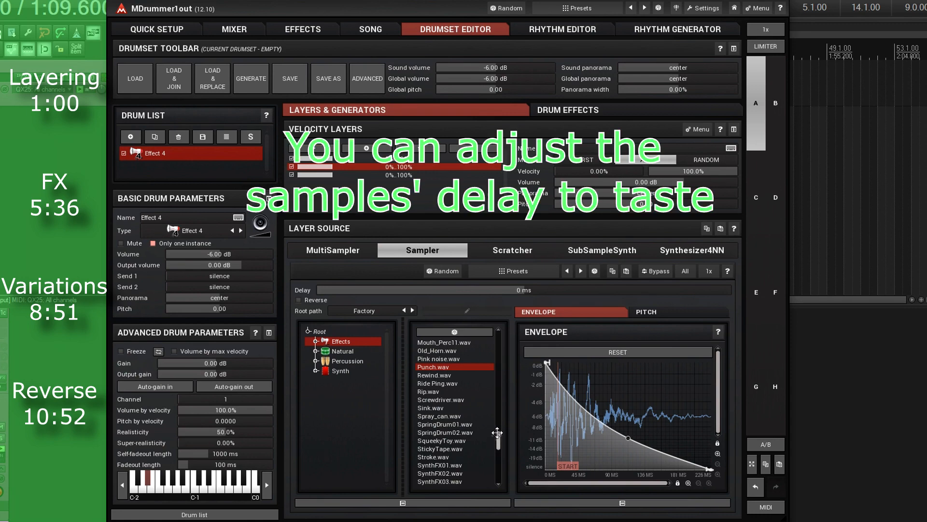
left_click(404, 175)
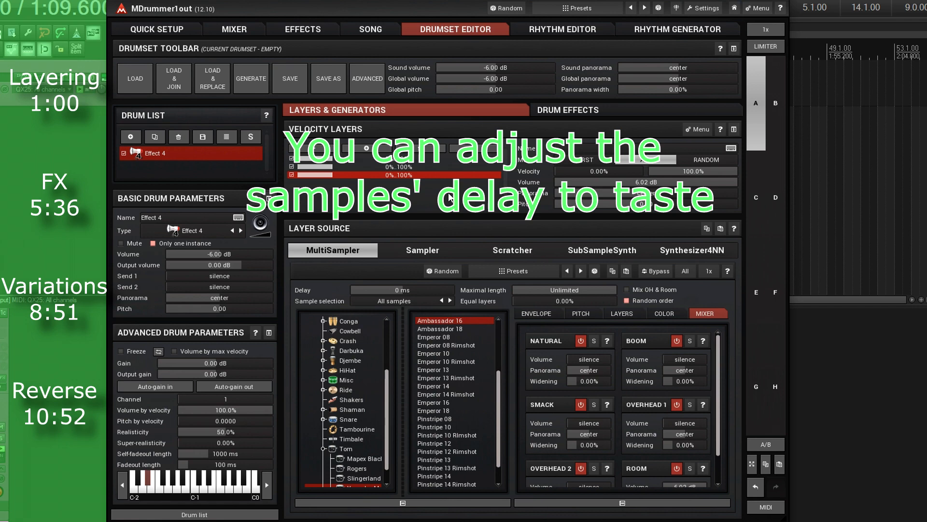
left_click(393, 158)
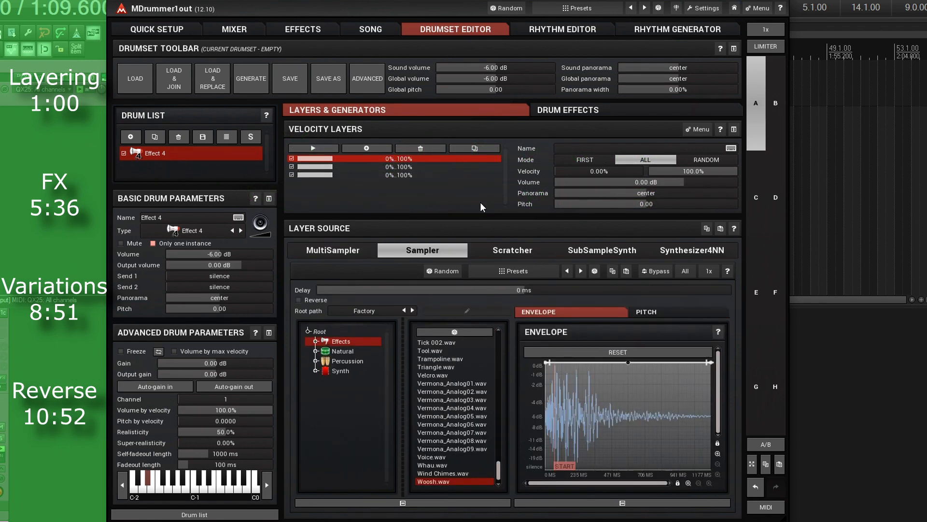
Add an AutoDynamicEq drum effect with the analyzer enabled and an HP 24 high-pass filter at about 50 Hz.
left_click(565, 118)
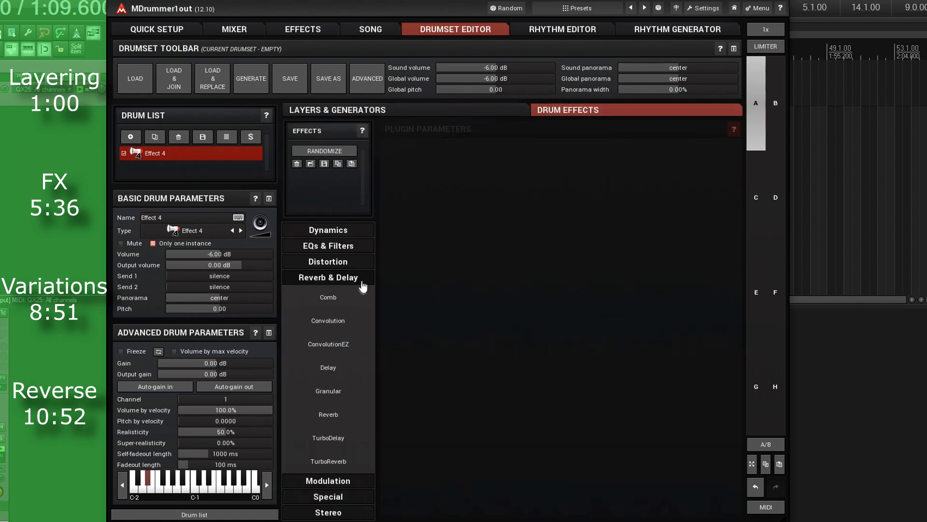
left_click(330, 245)
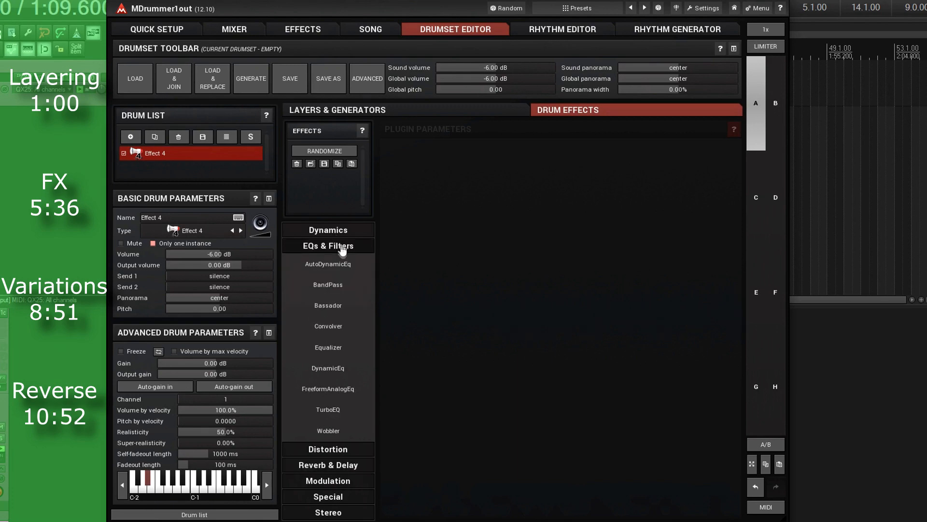
left_click(332, 263)
left_click(481, 179)
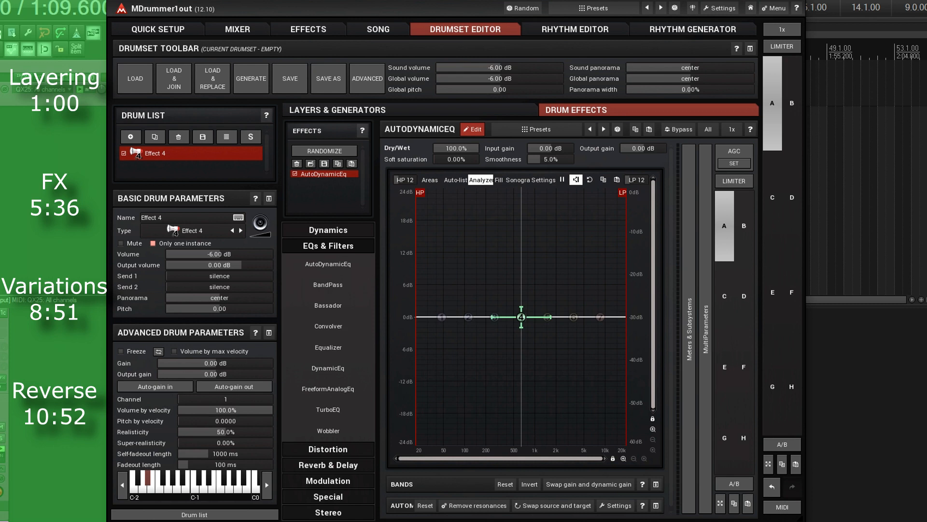
left_click_drag(416, 199, 443, 201)
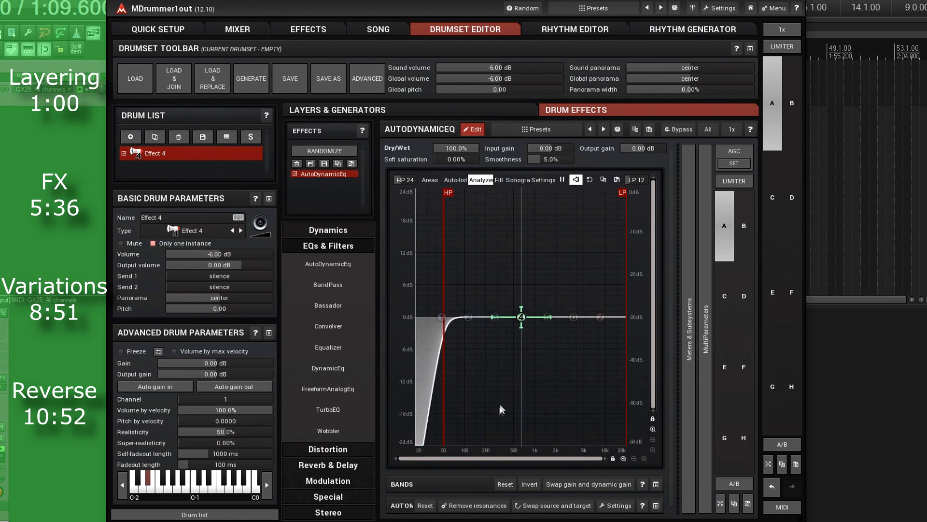
Cut EQ band 4 by about 3.5 dB near 340 Hz and boost band 6 by about 2 dB near 3 kHz.
left_click_drag(523, 315, 535, 315)
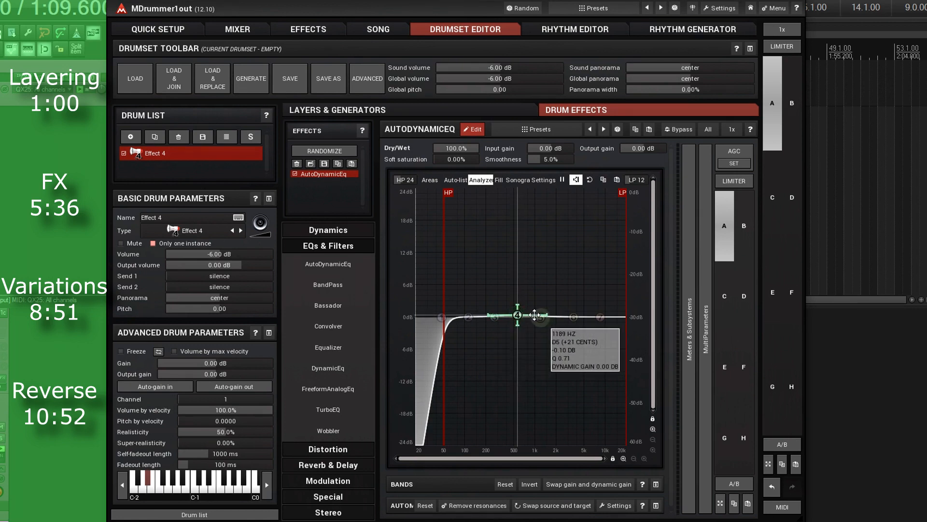
left_click_drag(517, 314, 522, 335)
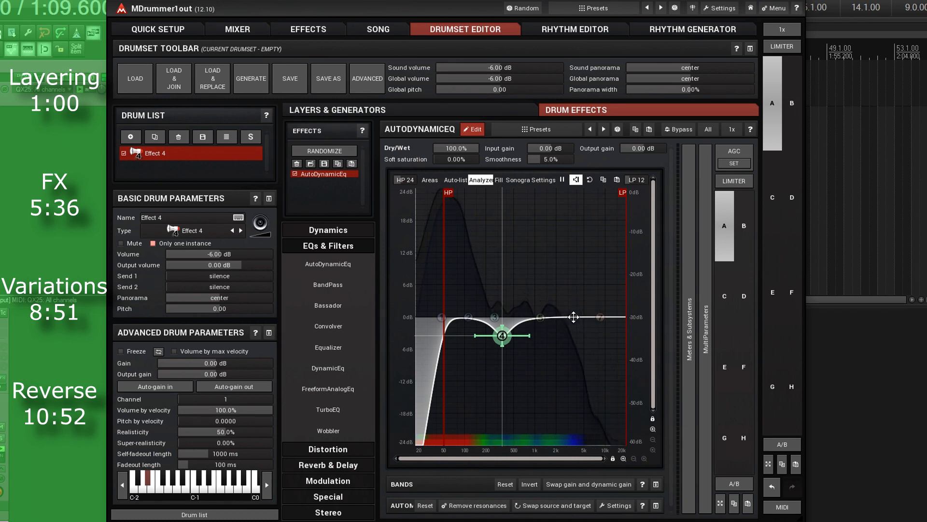
mouse_move(572, 315)
left_mouse_down()
mouse_move(543, 280)
mouse_move(572, 282)
mouse_move(567, 306)
left_mouse_up()
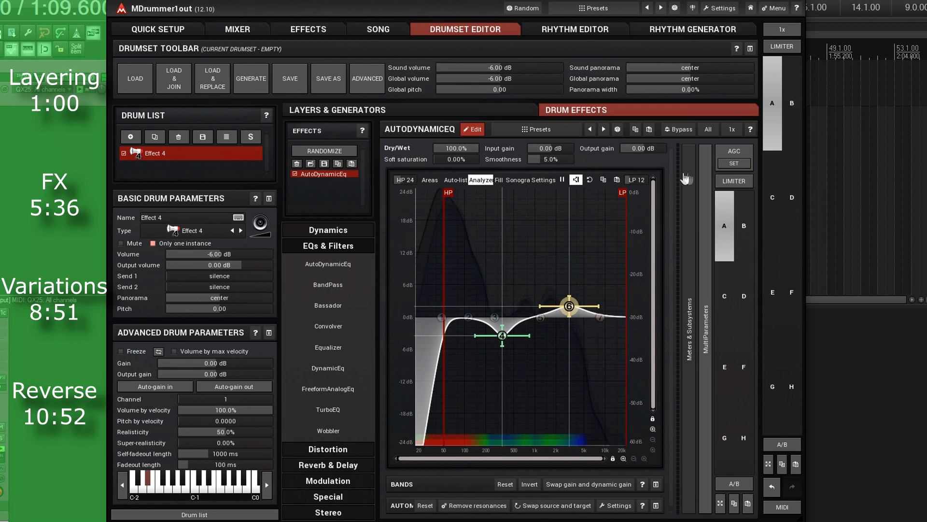
Enable Mix OH & Room for the third layer's Ambassador 16 tom.
left_click(346, 111)
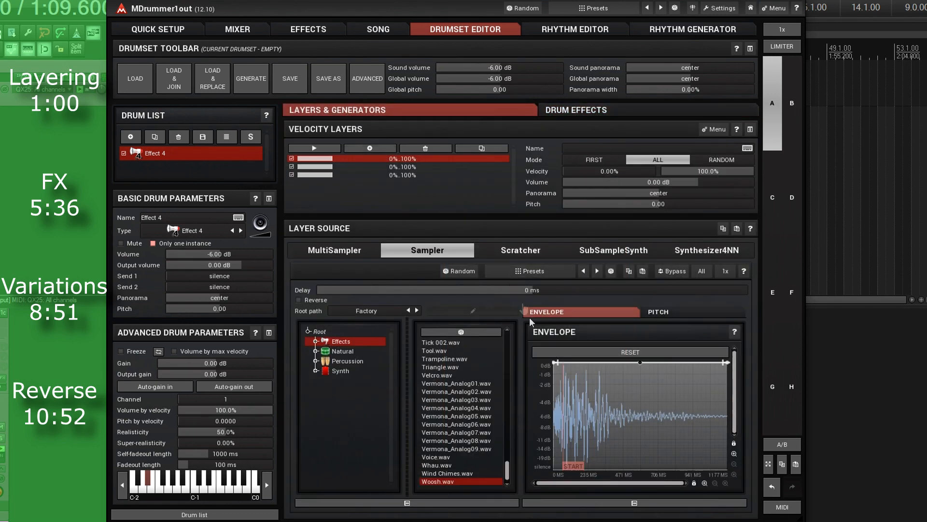
left_click(354, 175)
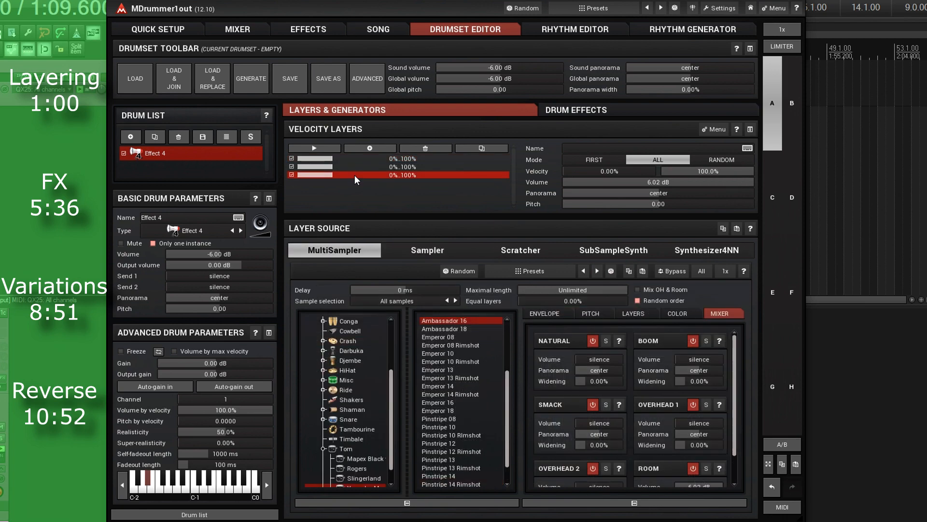
left_click(651, 293)
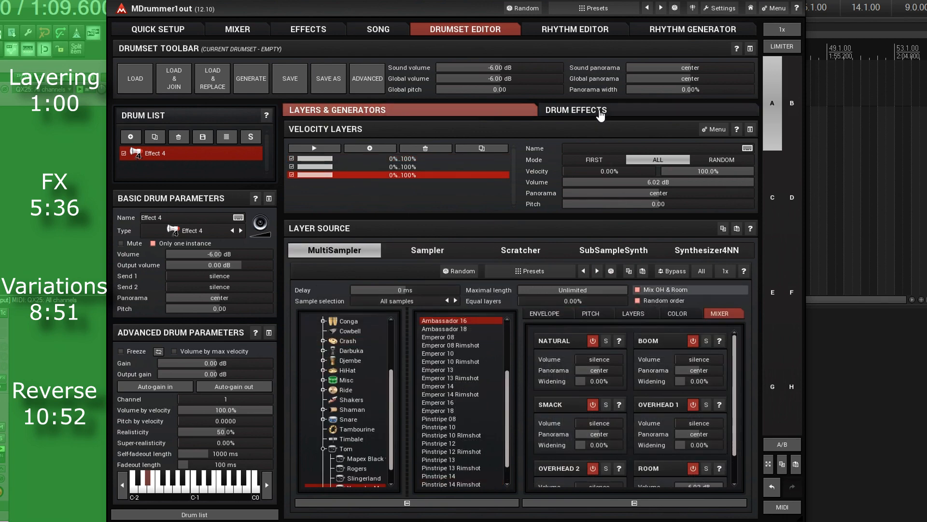
Add a TurboComp compressor after the drum's equalizer and set the drum's volume to 0.00 dB.
left_click(599, 110)
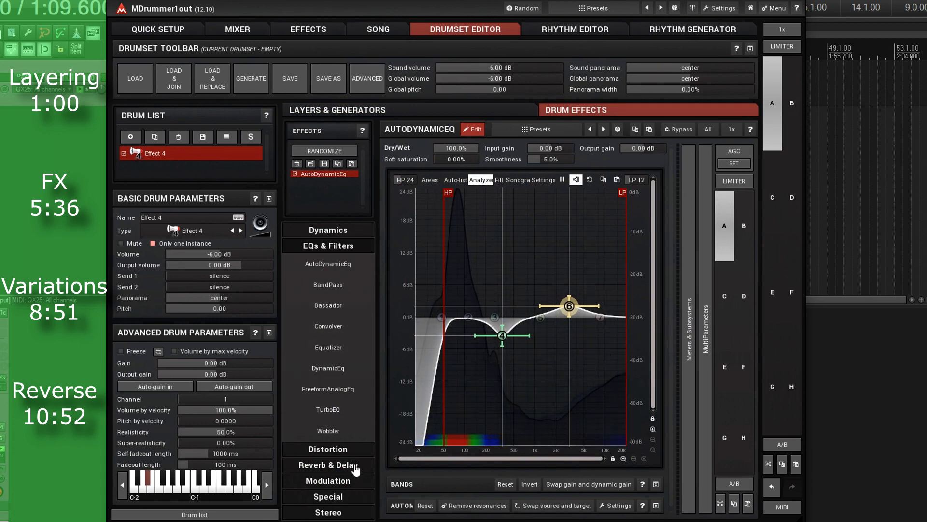
left_click(353, 230)
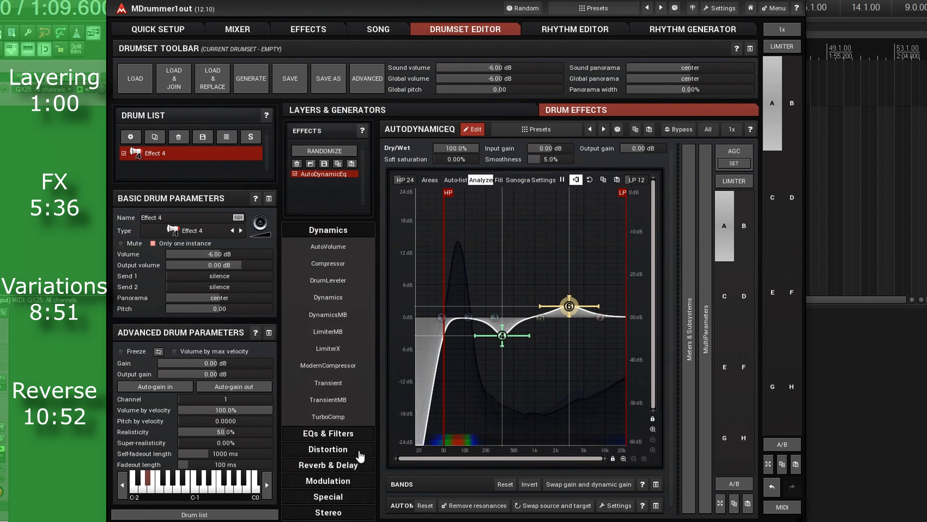
left_click(352, 419)
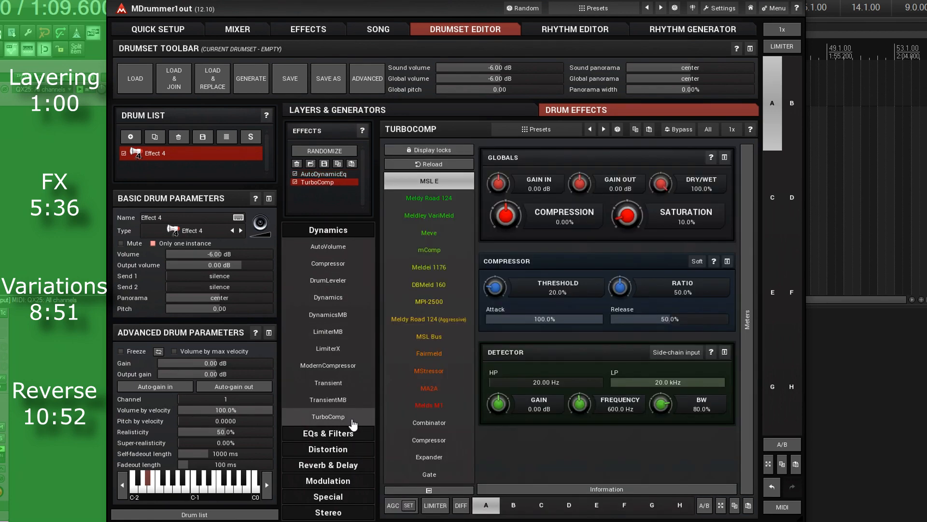
double_click(238, 254)
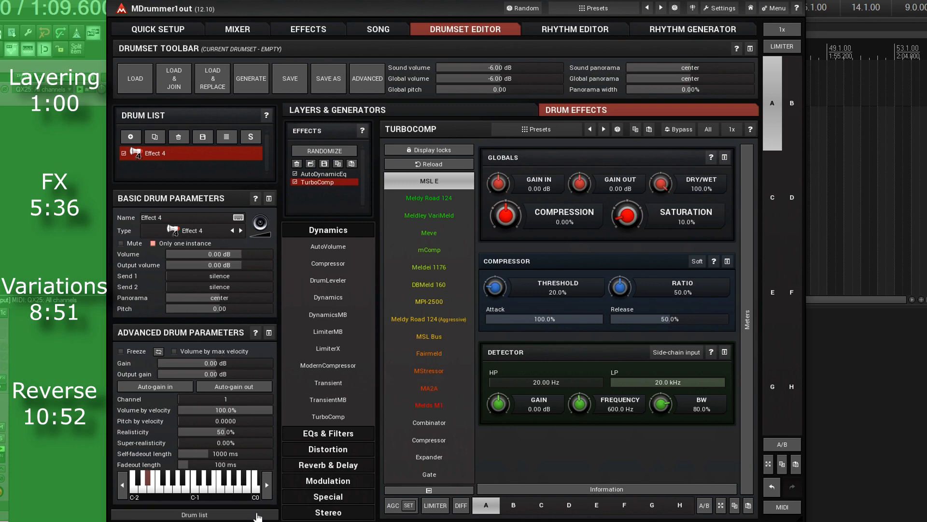
Switch the drum's TurboComp to the DBMeld 160 model and show its level meters.
left_click(259, 516)
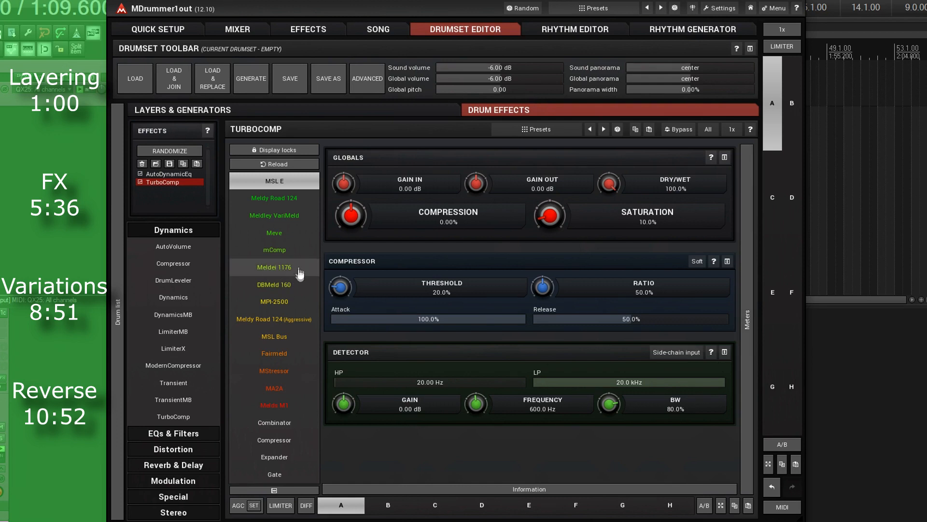
left_click(291, 285)
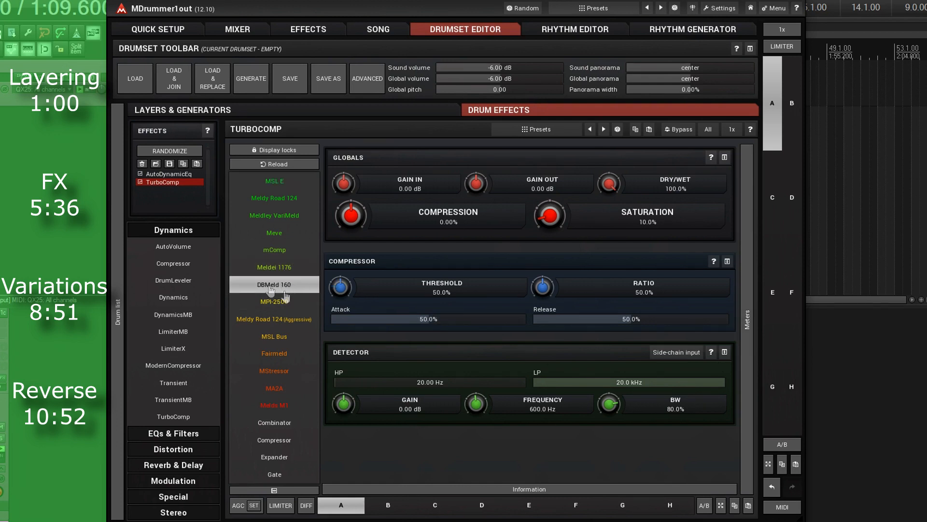
left_click(746, 437)
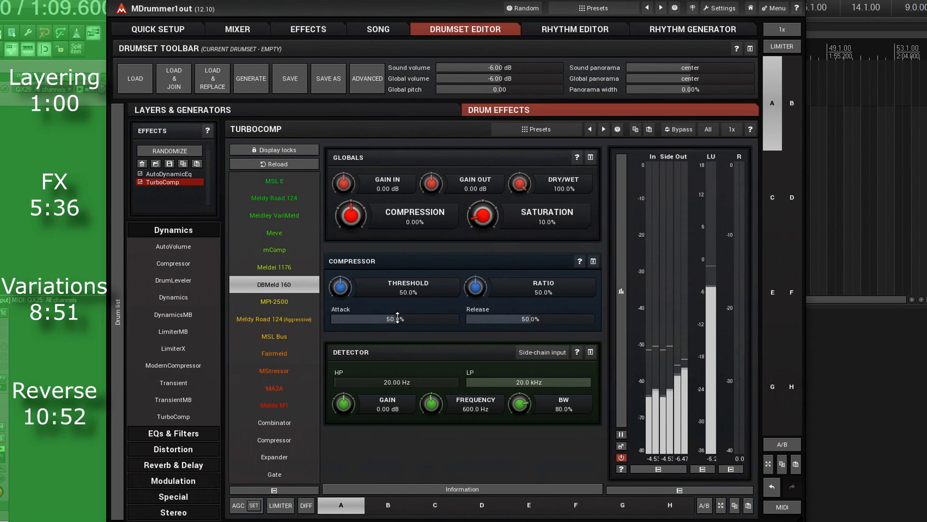
Set TurboComp's attack to 44.4%, release to 71.6%, saturation to 15.6% and output gain to +4.64 dB, comparing the result with bypass.
mouse_move(395, 318)
left_mouse_down()
mouse_move(349, 318)
mouse_move(388, 319)
left_mouse_up()
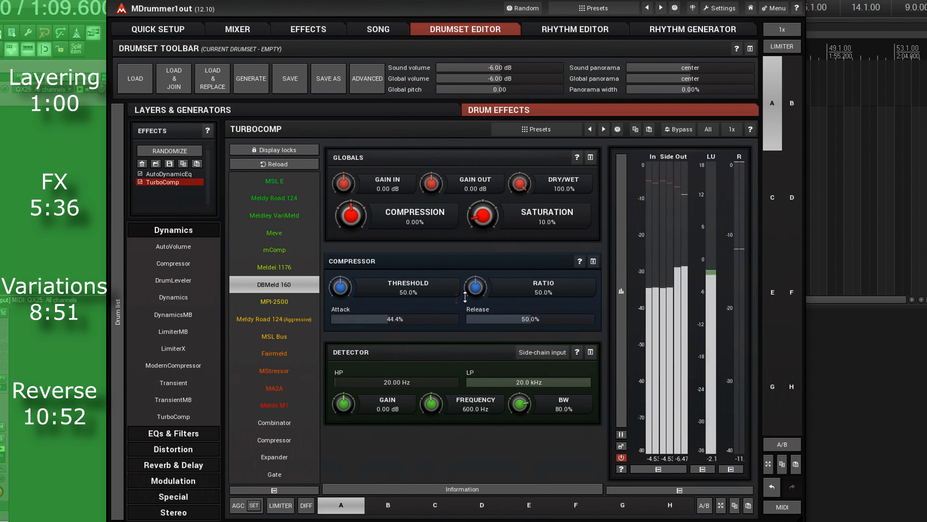
mouse_move(547, 320)
left_mouse_down()
mouse_move(562, 320)
mouse_move(548, 319)
left_mouse_up()
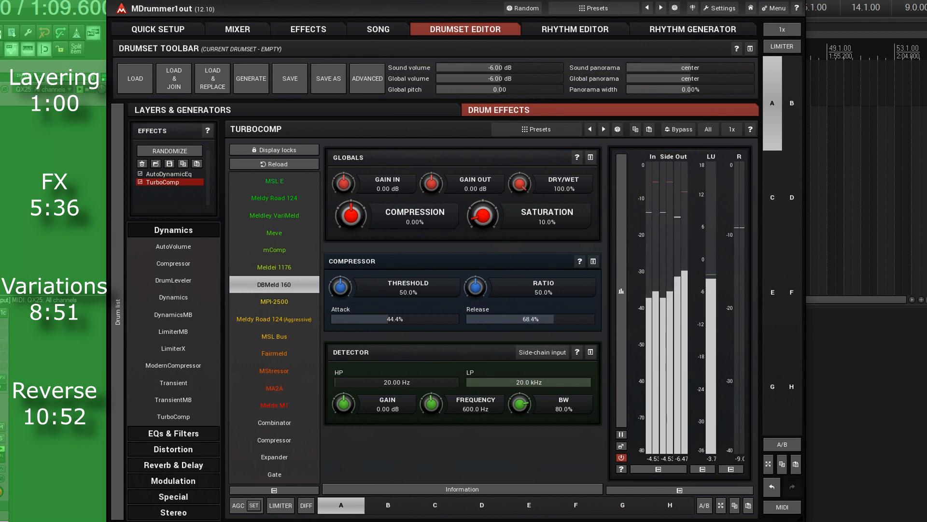
left_click_drag(484, 217, 485, 210)
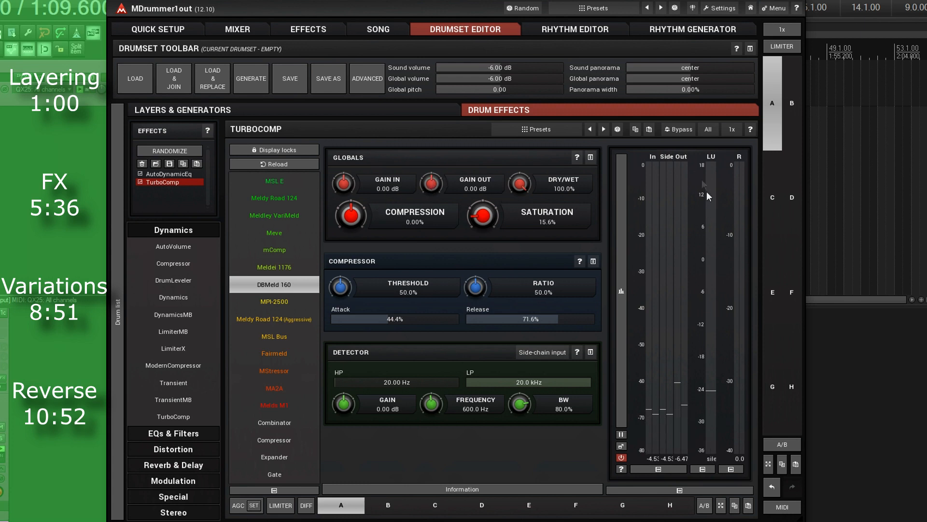
left_click_drag(431, 183, 431, 174)
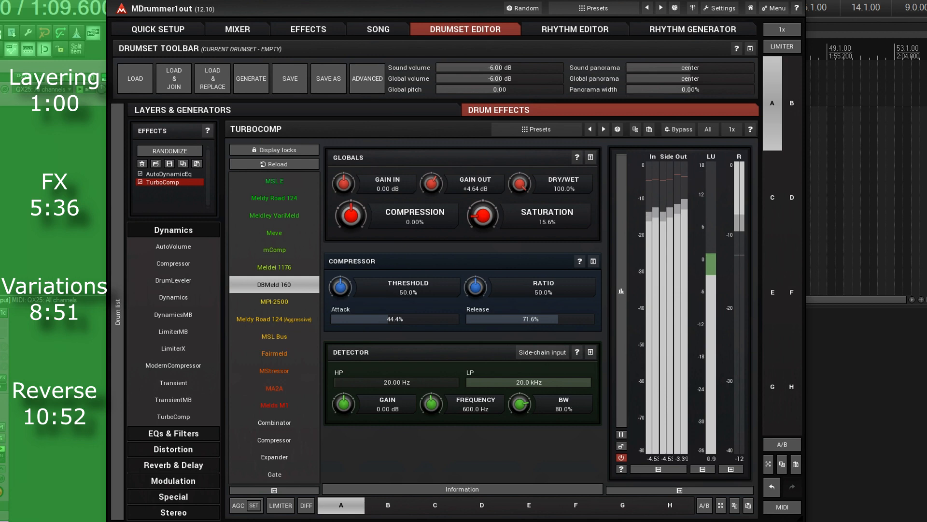
left_click(680, 133)
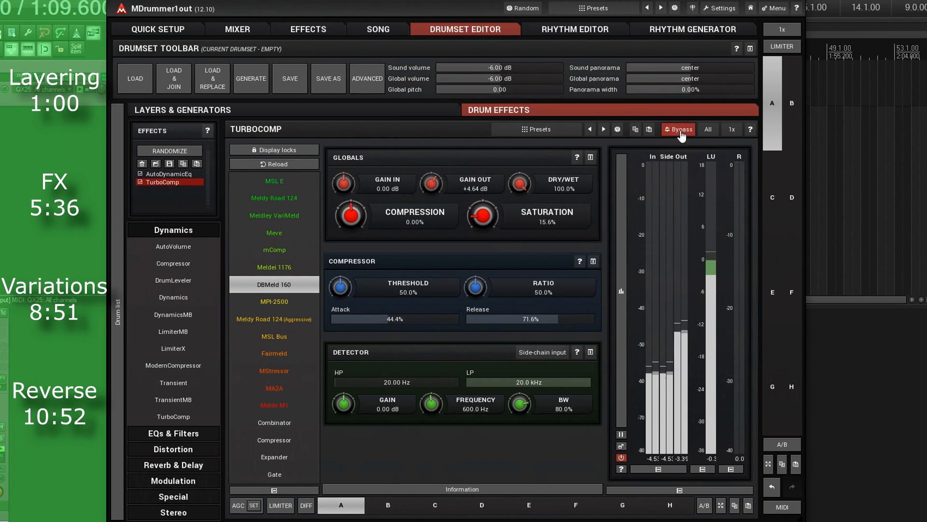
left_click(685, 137)
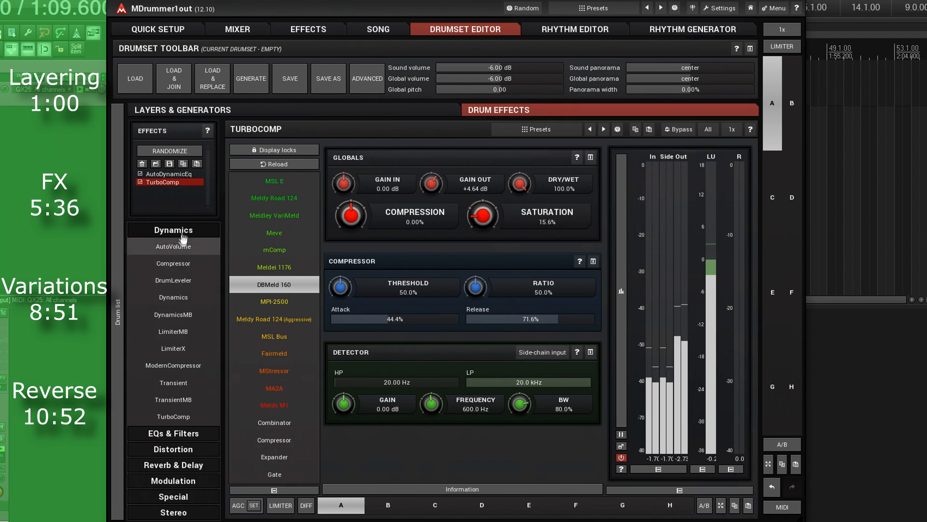
Shape the third layer's Ambassador 16 envelope into a steep curved decay reaching silence at about 1800 ms.
left_click(359, 115)
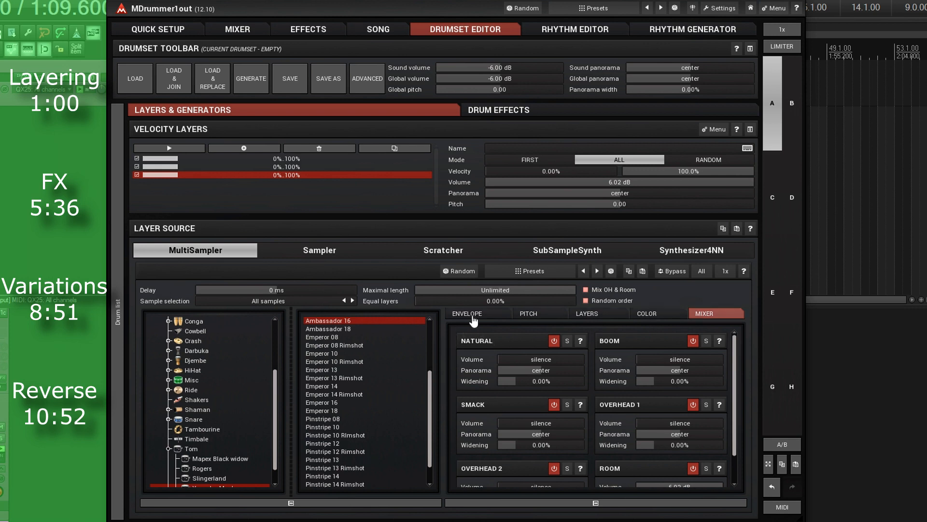
left_click(474, 315)
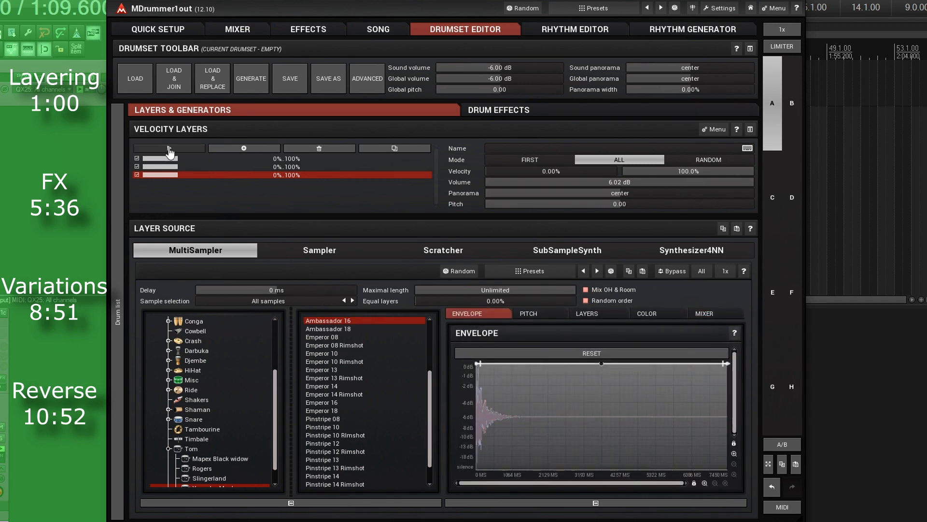
left_click(169, 150)
mouse_move(725, 363)
left_click_drag(724, 362, 738, 481)
double_click(560, 452)
left_click_drag(560, 453, 536, 468)
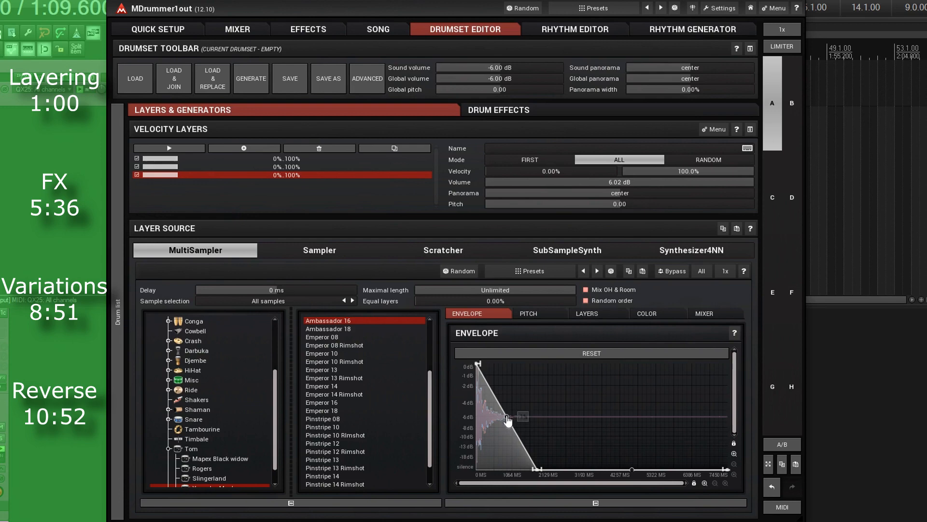
left_click_drag(508, 420, 504, 454)
Shape the first layer's Woosh.wav envelope to hold full level until about 320 ms and curve down to silence at the sample's end.
left_click(204, 167)
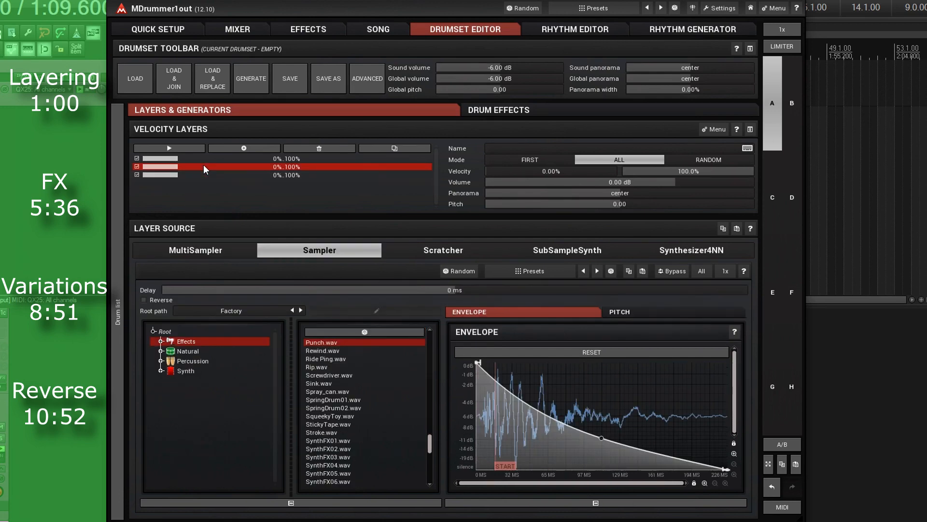
left_click(182, 149)
left_click(190, 159)
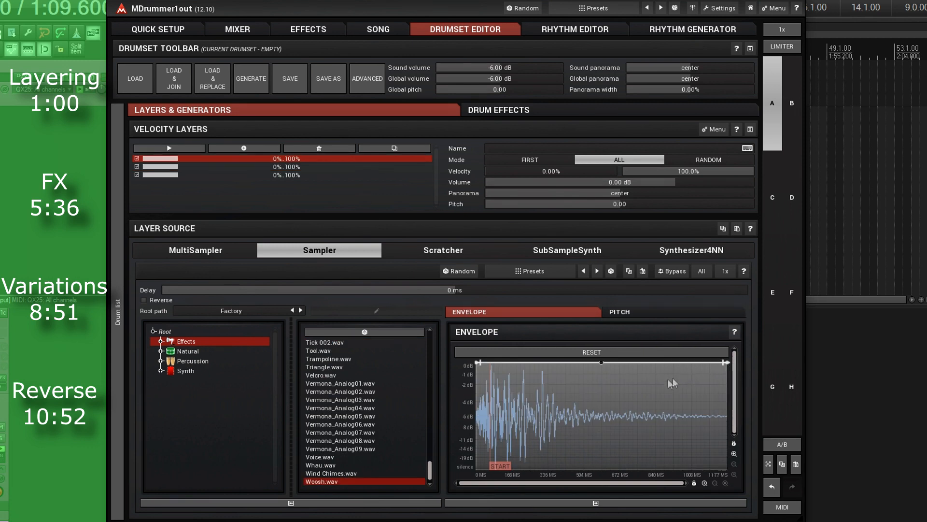
mouse_move(622, 362)
left_click_drag(725, 362, 559, 362)
left_click_drag(642, 416, 640, 512)
left_click(170, 148)
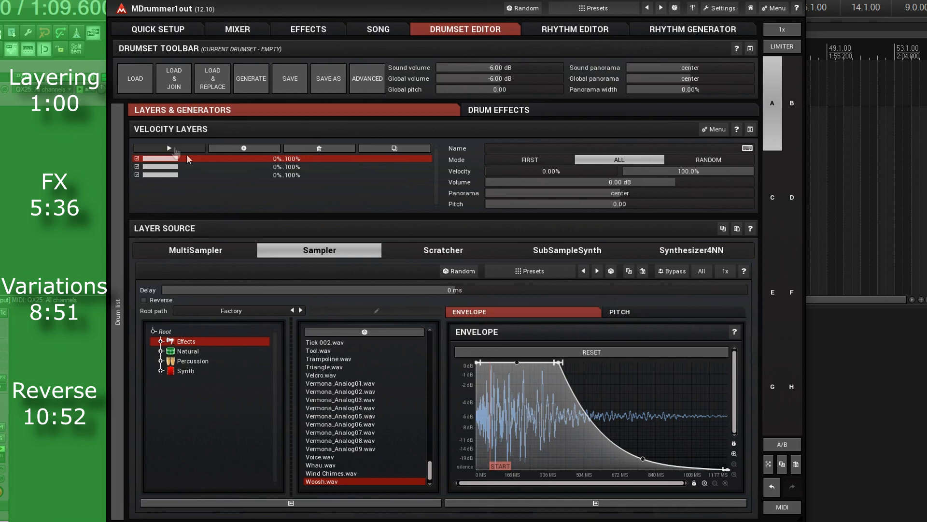
left_click_drag(559, 362, 543, 362)
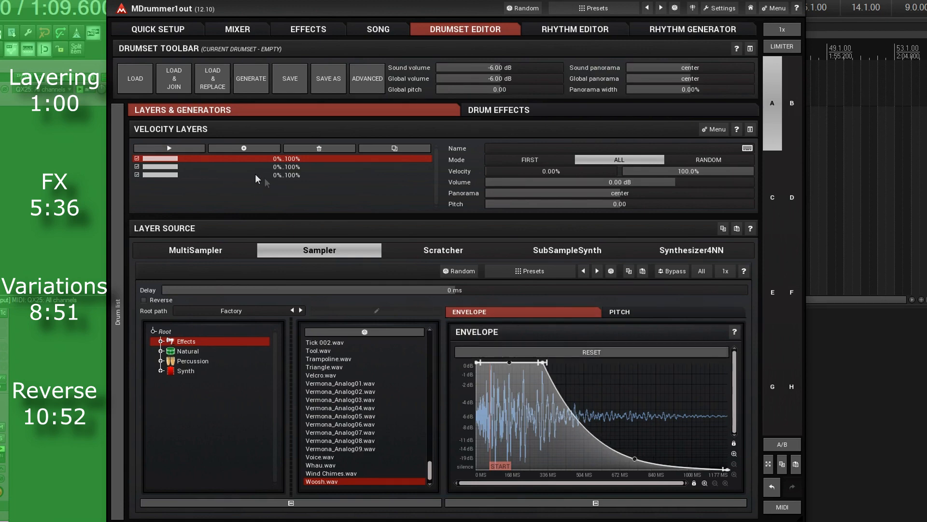
Add a ConvolutionEZ reverb after TurboComp using the Hall impulse Medium Deep.flac with dry/wet at 34.8%.
left_click(518, 113)
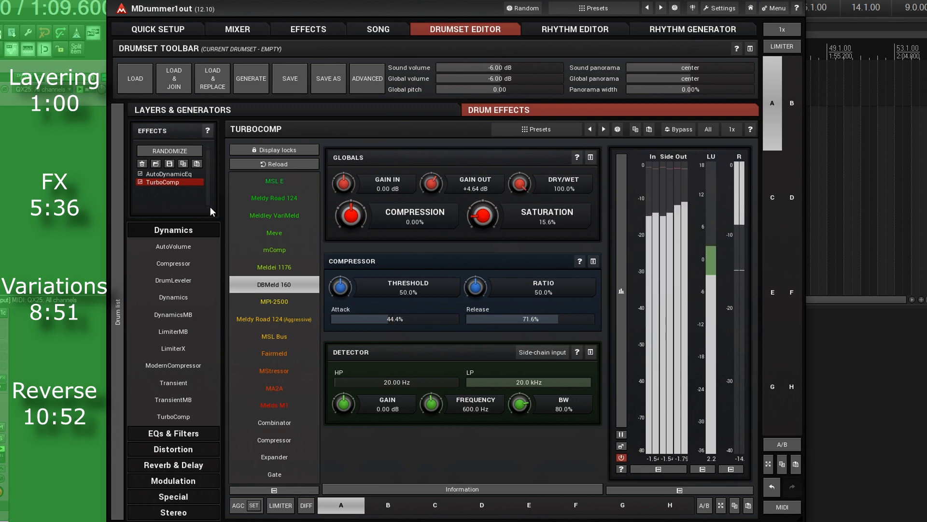
left_click(197, 465)
left_click(196, 343)
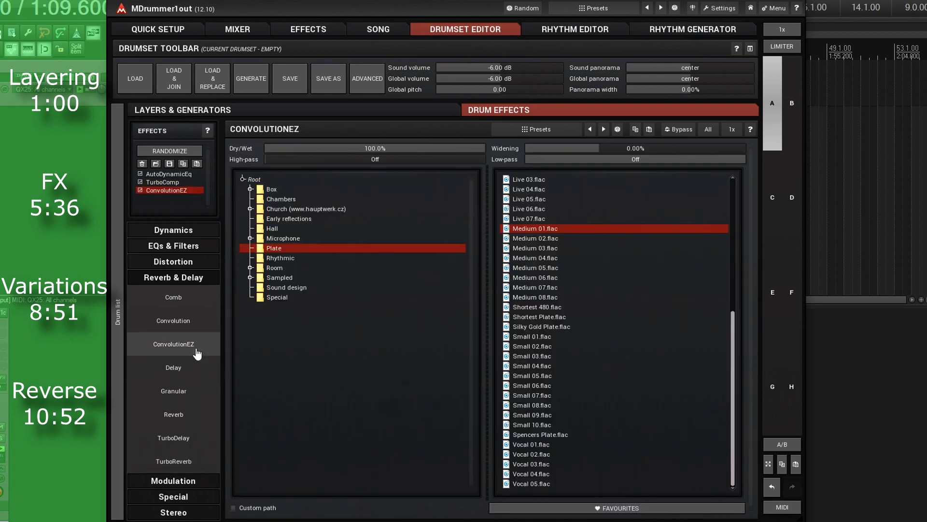
left_click(280, 229)
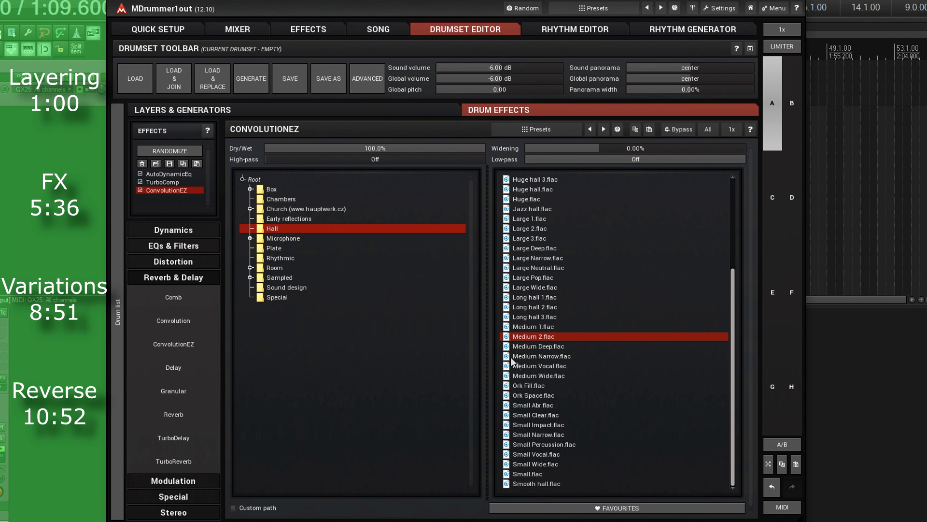
left_click(561, 346)
mouse_move(363, 146)
left_mouse_down()
mouse_move(225, 146)
mouse_move(364, 148)
left_mouse_up()
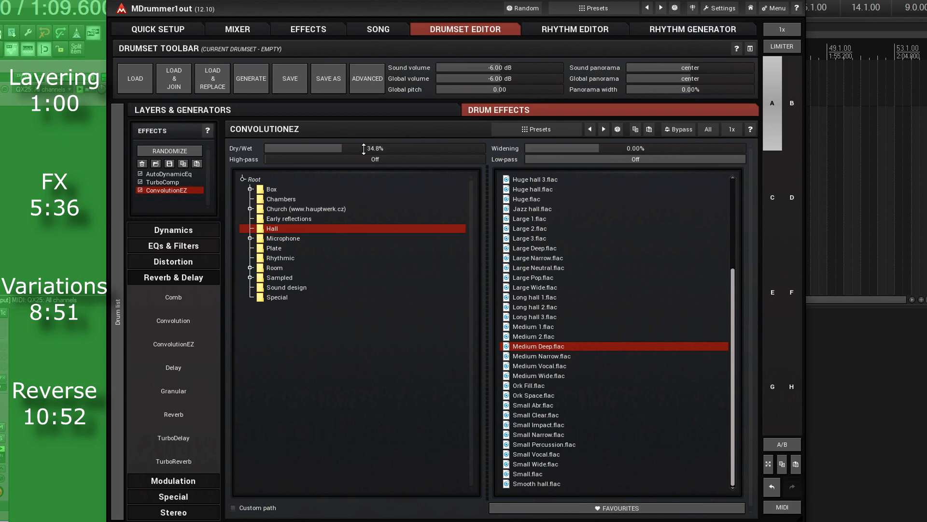
Load and join the Impacts drumset from Imported/Video Epic with the current drumset, keeping the drum list visible.
left_click(394, 109)
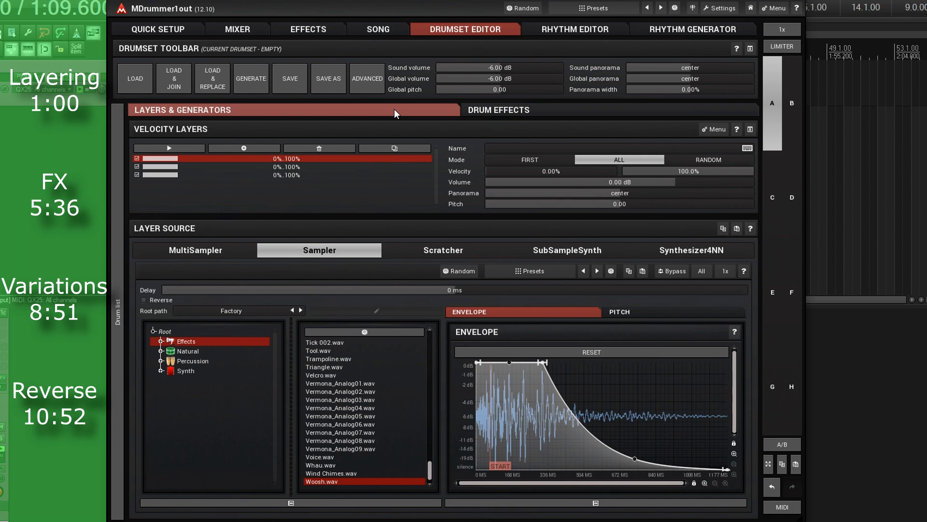
left_click(115, 292)
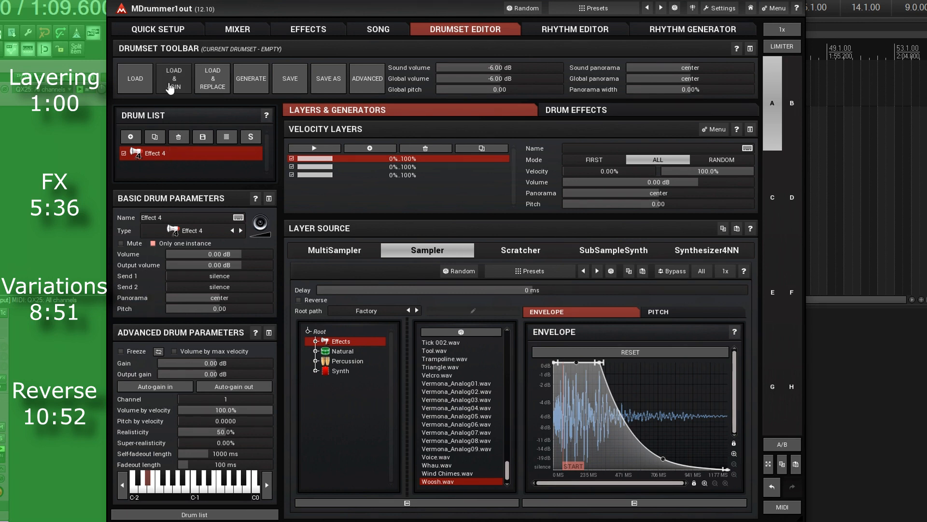
left_click(269, 332)
left_click(174, 78)
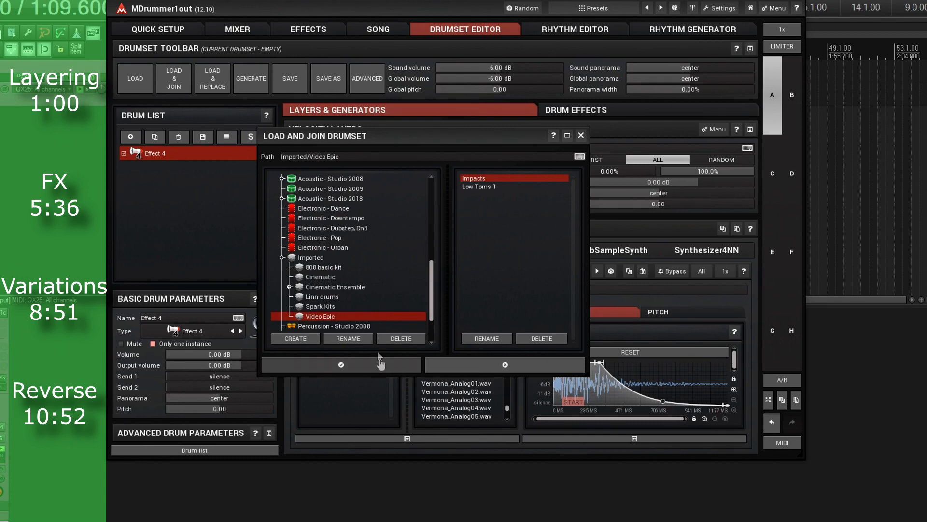
left_click(381, 367)
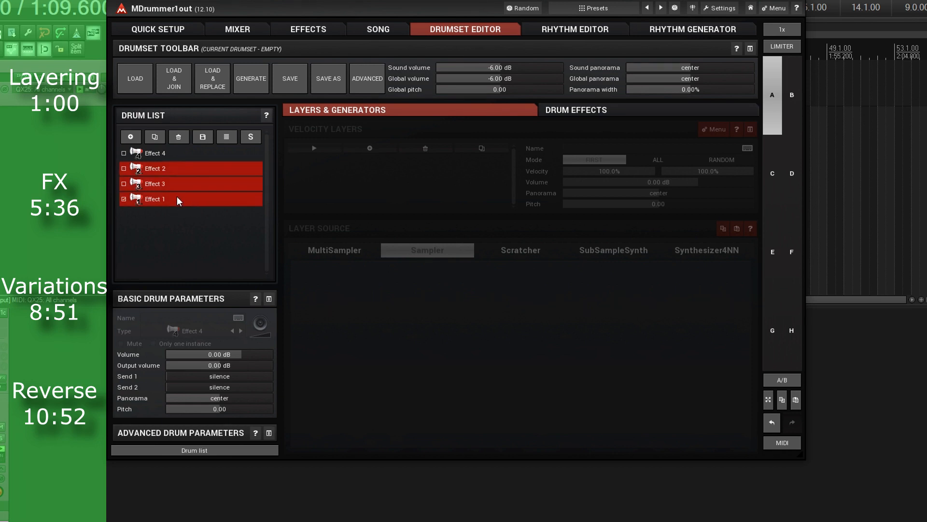
Select Effect 4 for comparison and examine the source and settings of each of Effect 1's four layers.
left_click(171, 155)
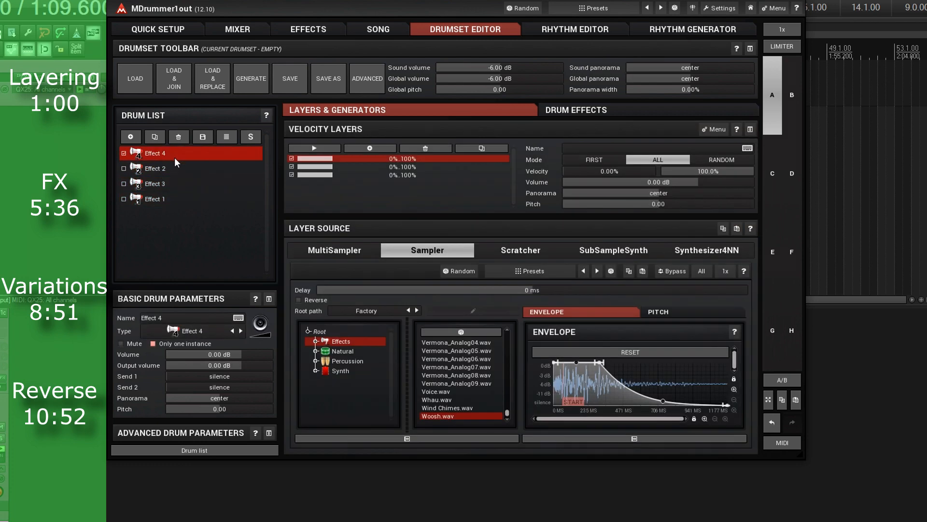
left_click(182, 199)
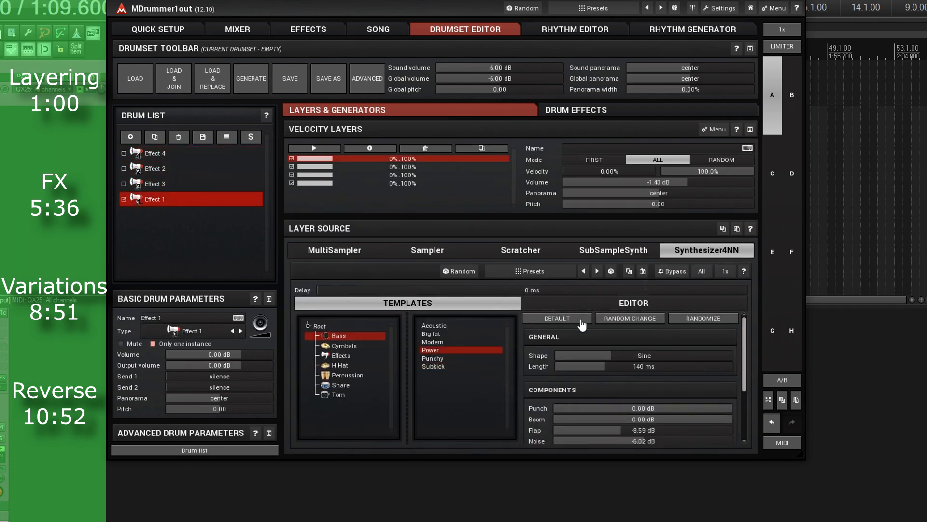
left_click(366, 166)
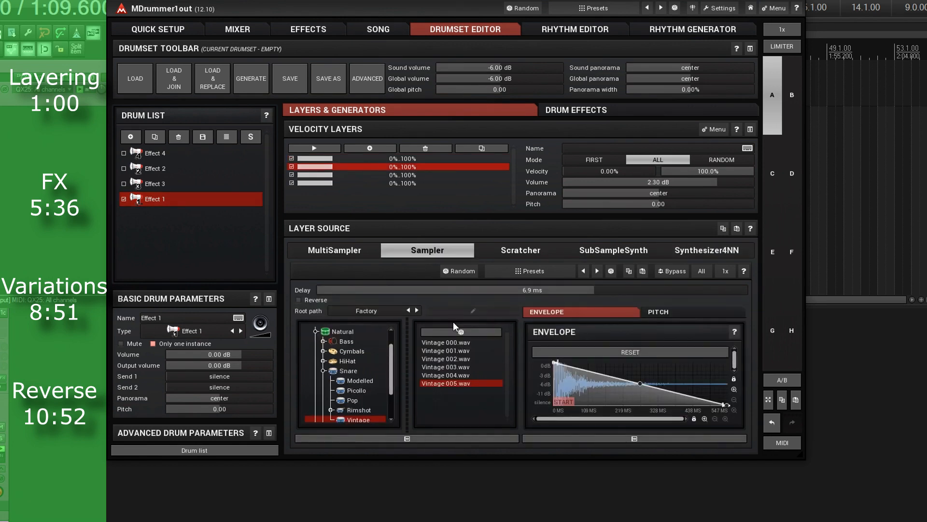
left_click(431, 173)
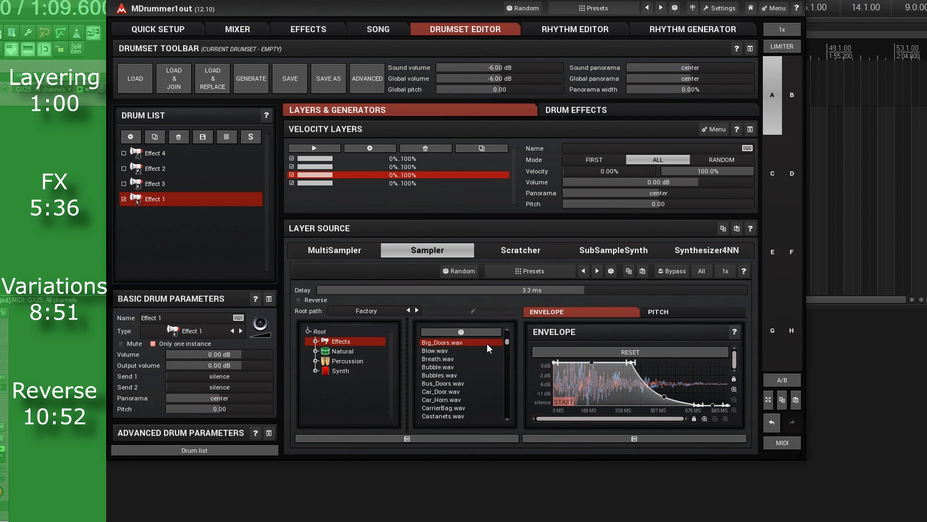
left_click(422, 183)
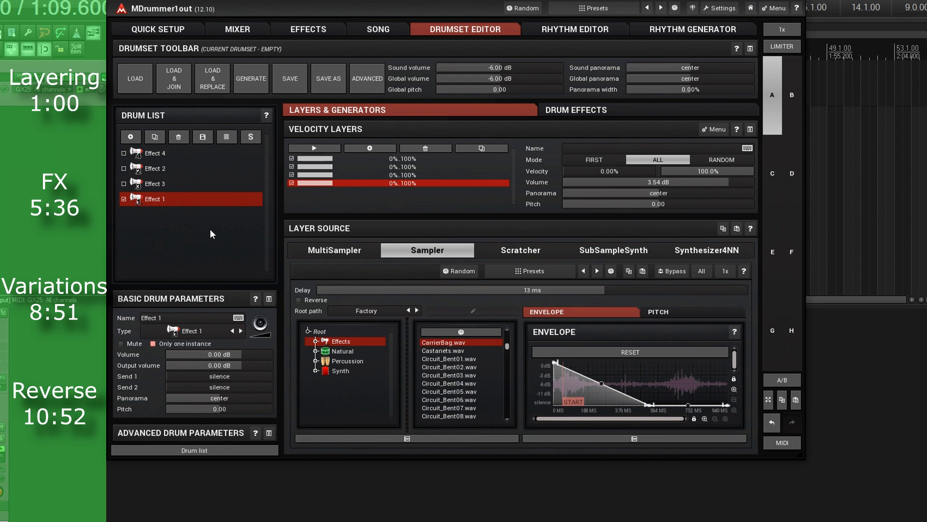
Examine the source, volume and envelope of each of Effect 2's four velocity layers.
left_click(196, 169)
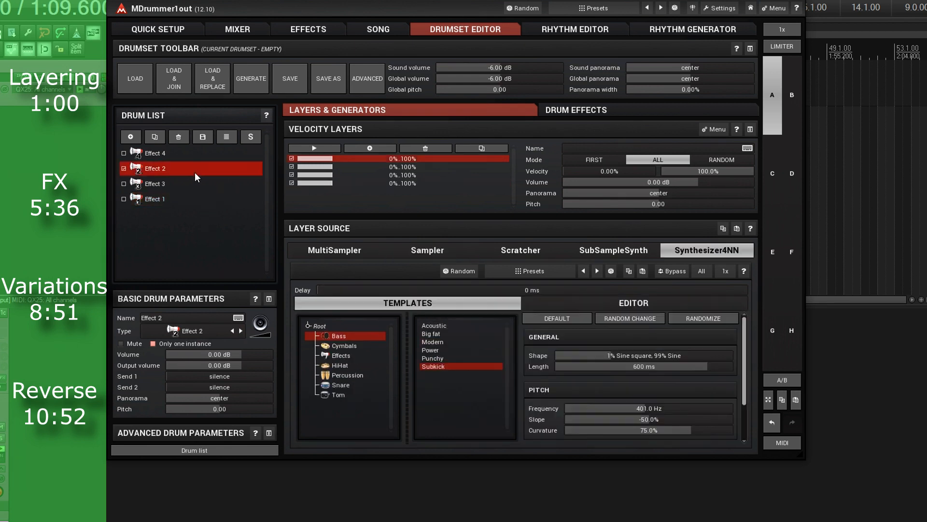
left_click(425, 167)
left_click(436, 175)
left_click(444, 183)
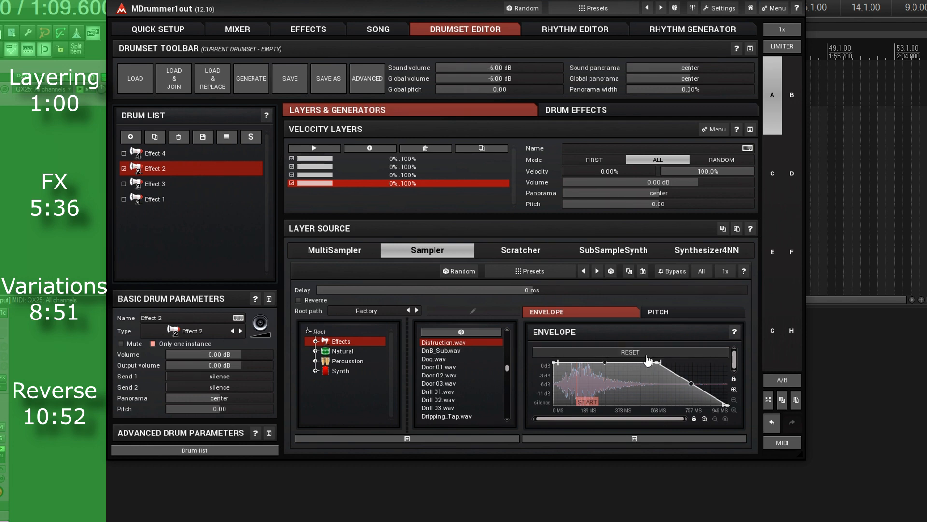
Examine the source, delay and volume of each of Effect 3's four velocity layers.
left_click(201, 185)
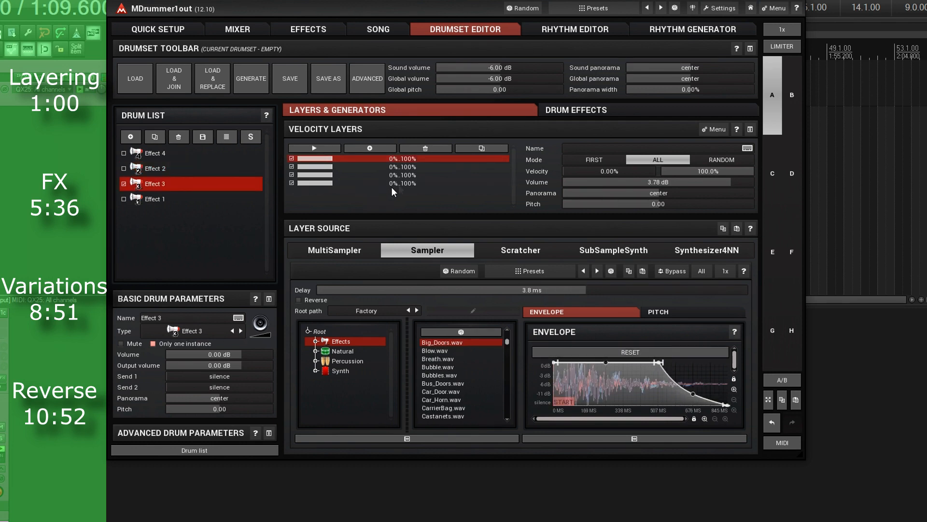
left_click(432, 166)
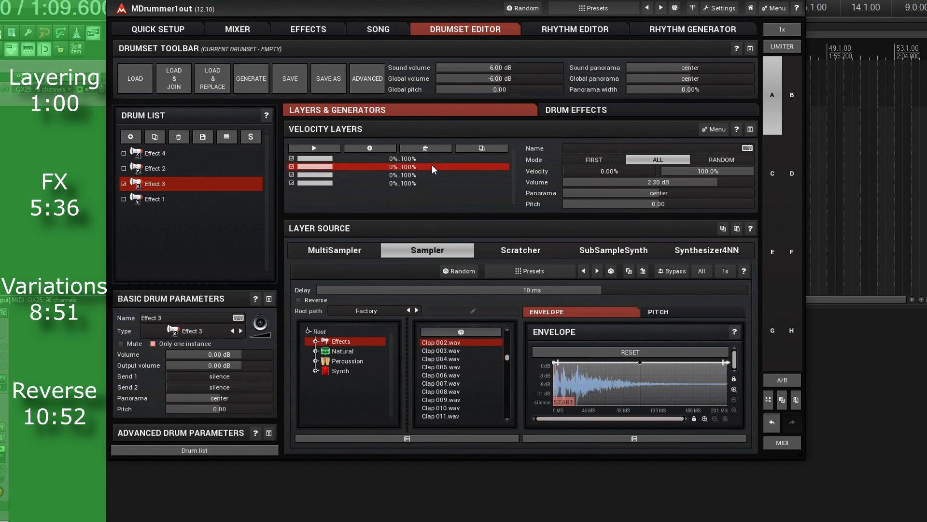
left_click(444, 175)
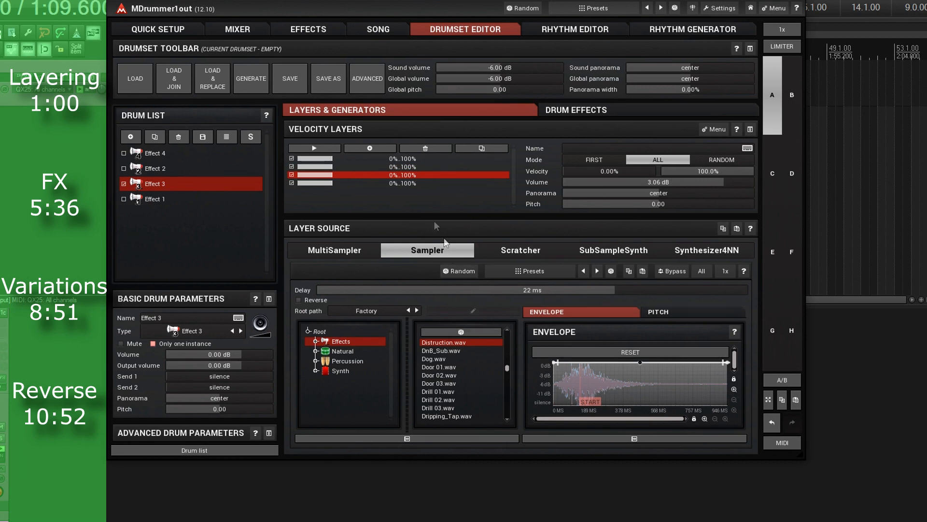
left_click(430, 183)
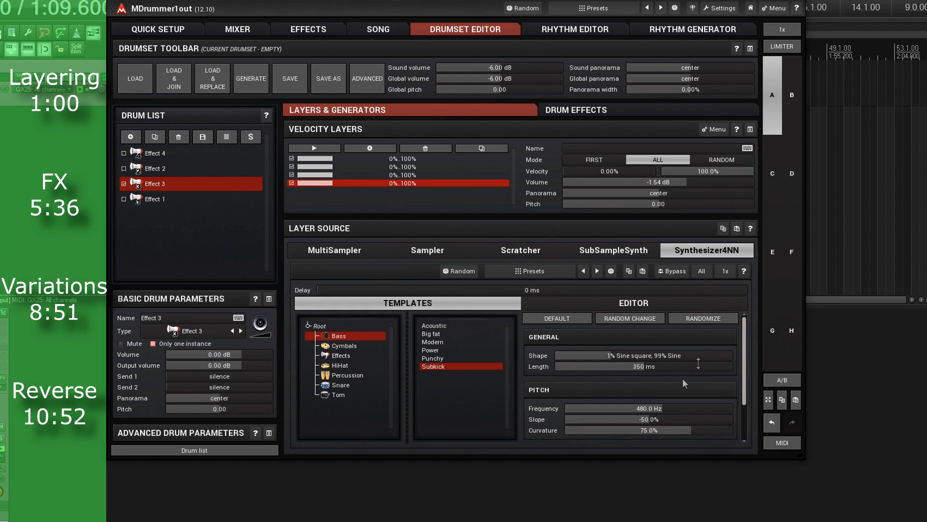
Select Effect 4, expand its advanced drum parameters and apply automatic output gain.
left_click(177, 158)
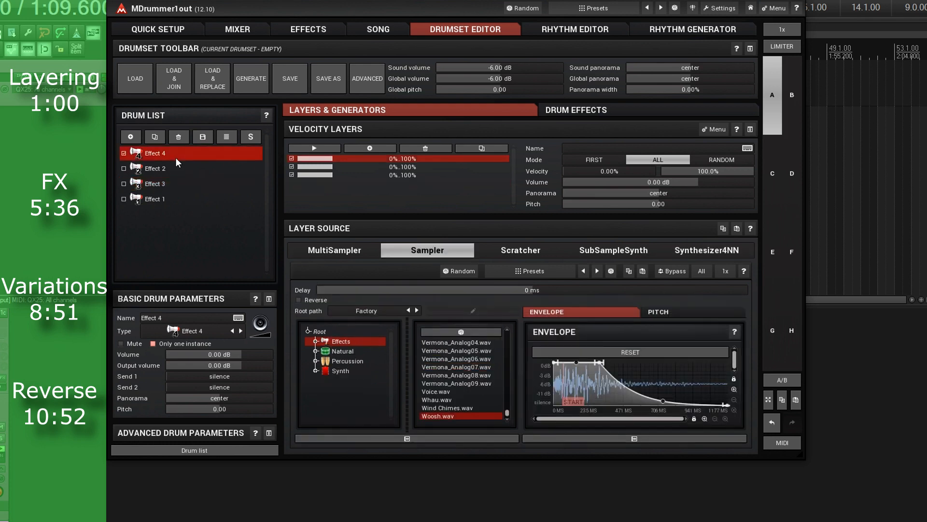
left_click(269, 434)
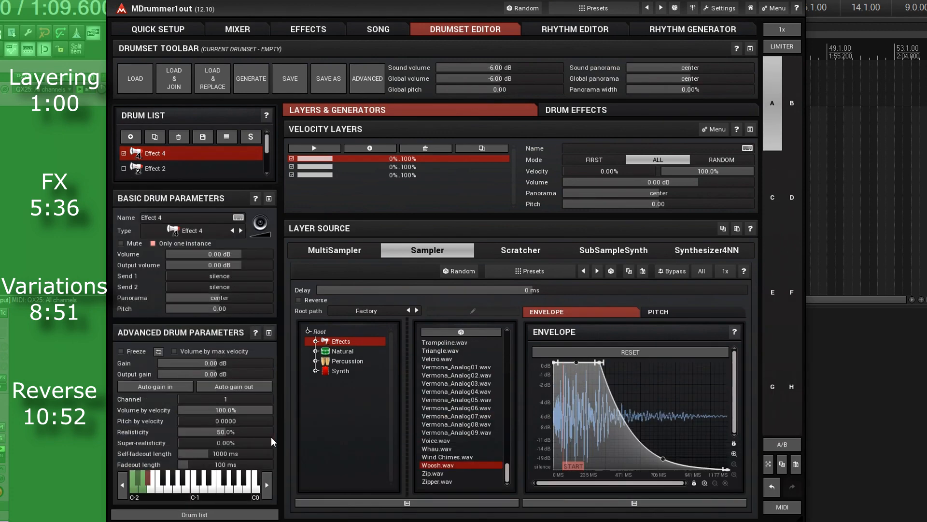
left_click(248, 389)
Examine the drum effects used on Effect 4 and Effect 1, including the convolution reverb and dynamic EQ.
left_click(572, 112)
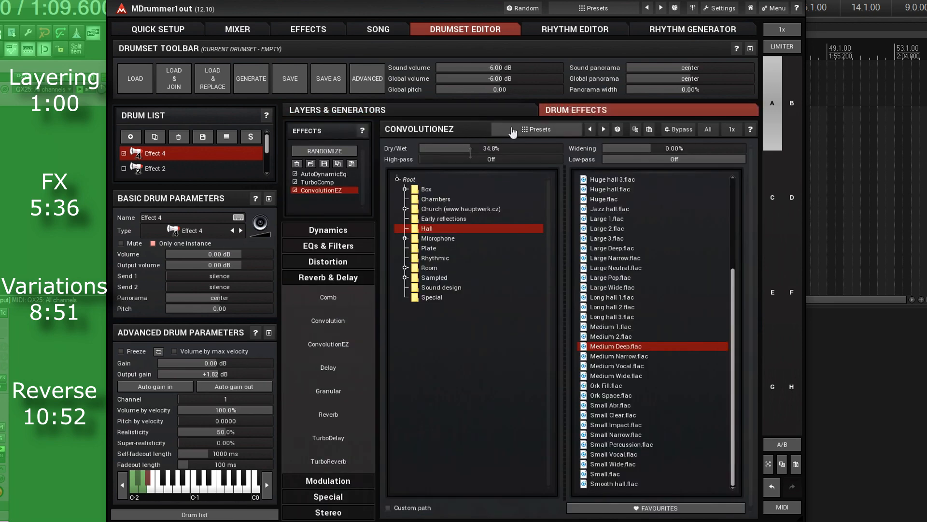
left_click(193, 169)
scroll(199, 158, "down", 2)
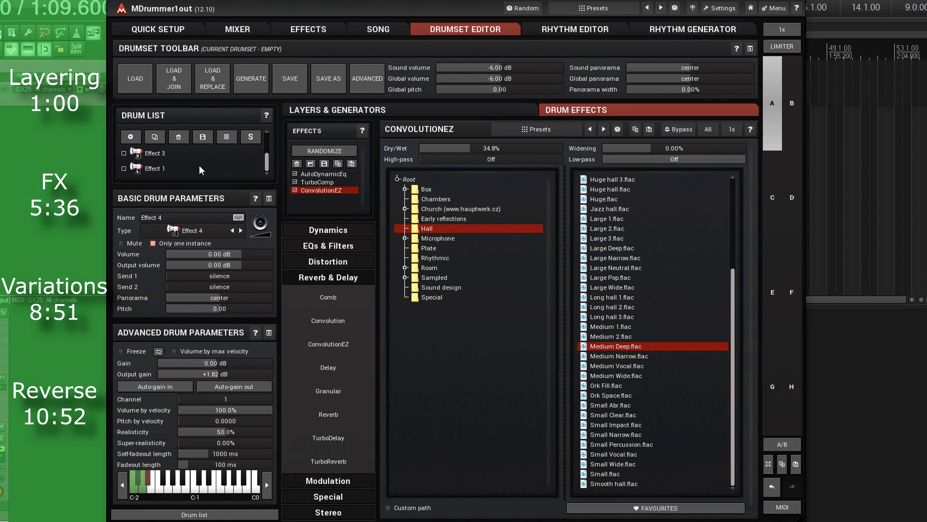
scroll(199, 165, "up", 1)
scroll(198, 165, "down", 1)
left_click(193, 167)
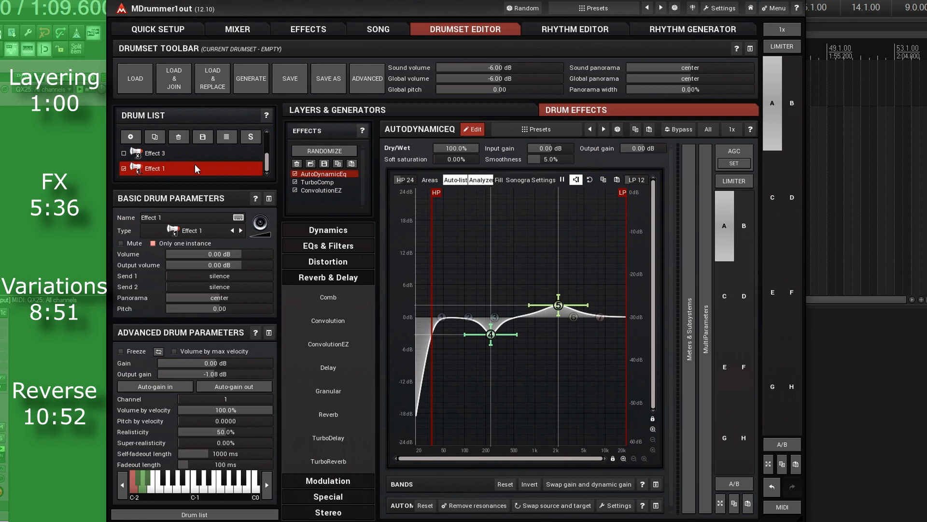
Export the selected velocity layer of Effect 2 as "hard hit" in Effects/Synthesized, overwriting the existing file.
scroll(198, 161, "up", 1)
left_click(193, 153)
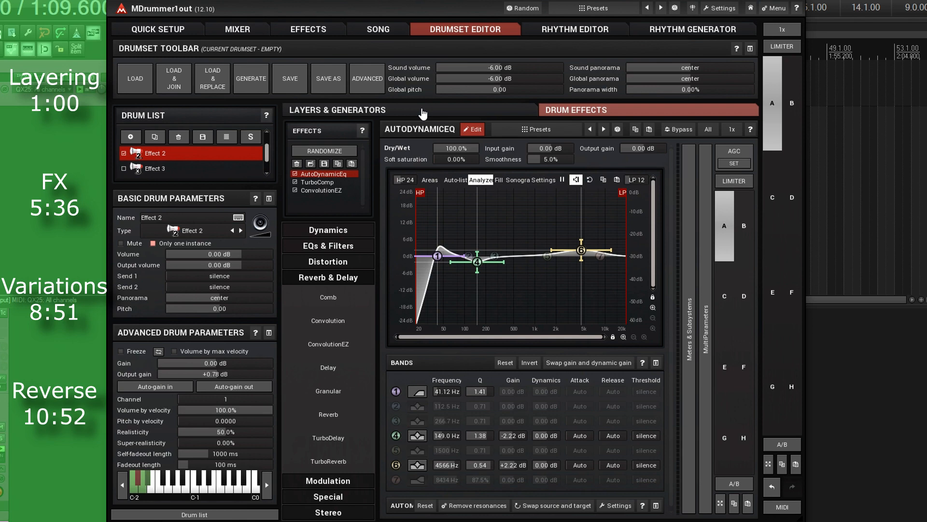
left_click(423, 113)
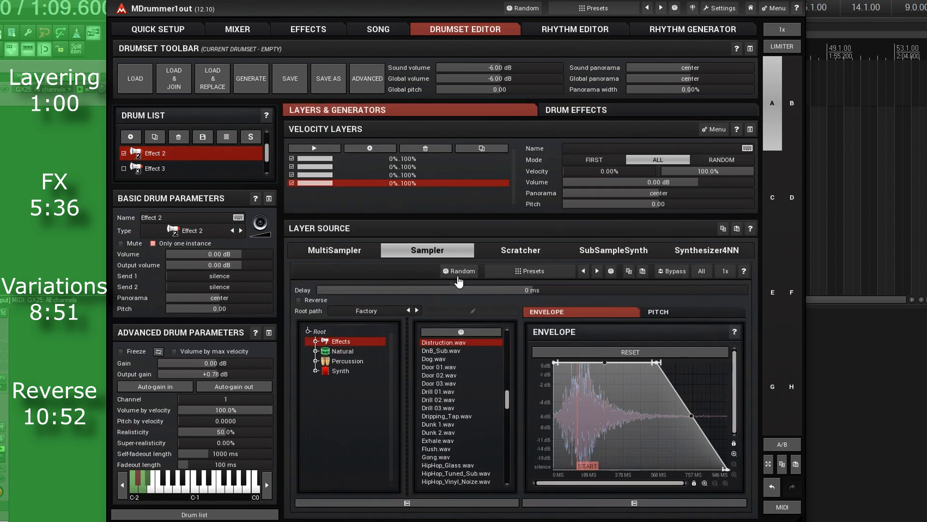
left_click(720, 131)
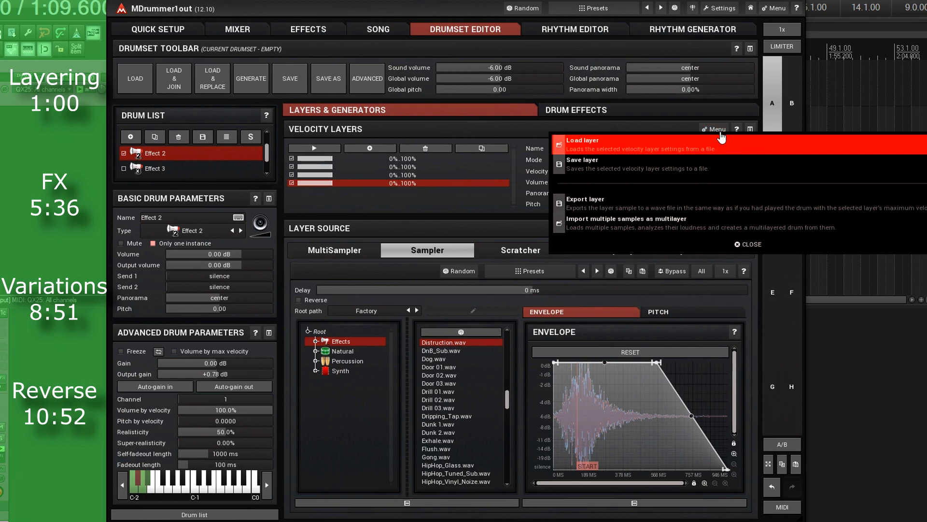
left_click(649, 205)
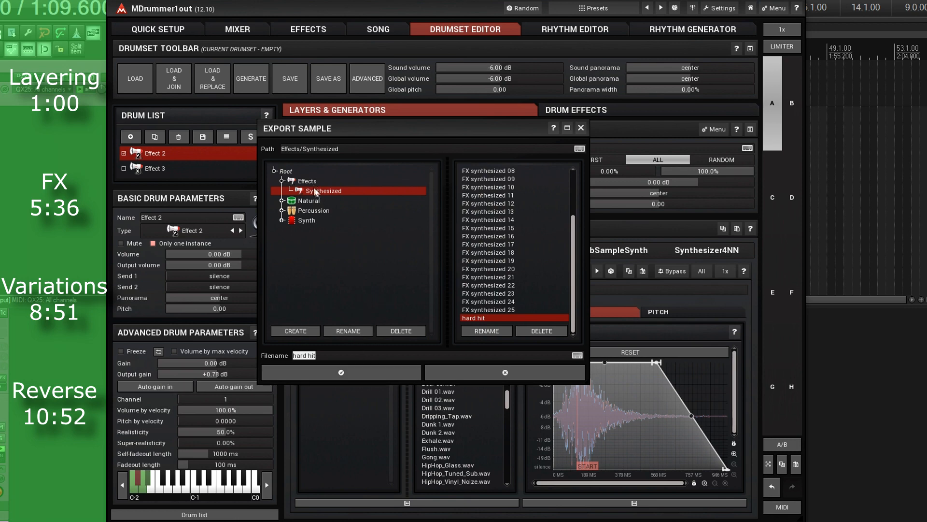
left_click(371, 376)
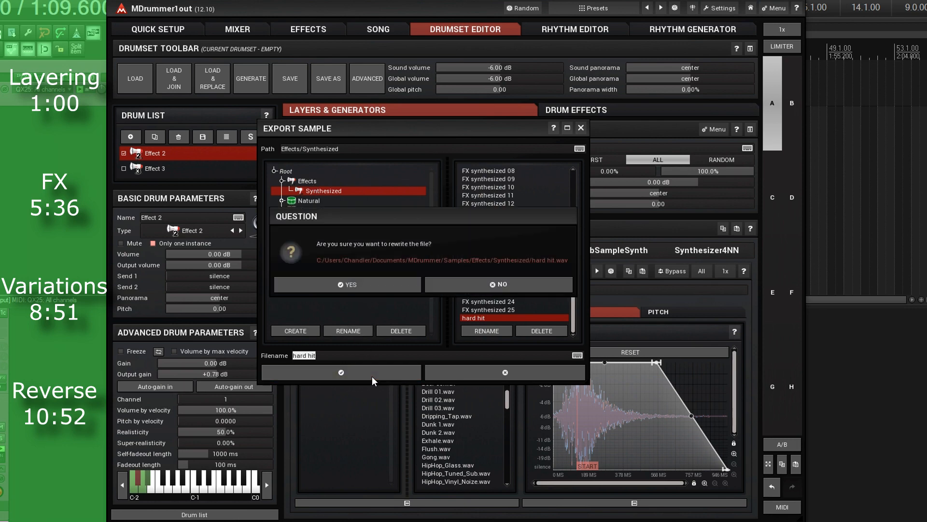
left_click(386, 286)
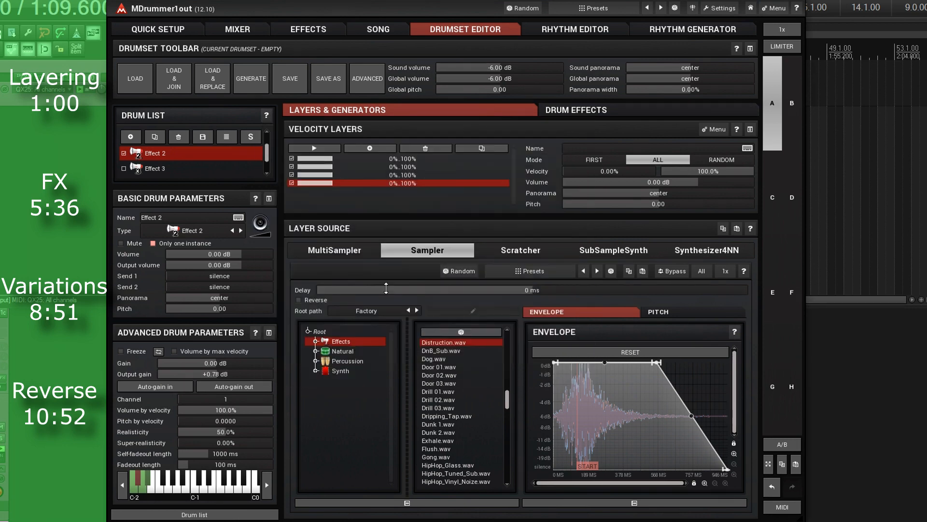
Add a new drum of type Scratch 1 to the drumset.
scroll(222, 163, "down", 1)
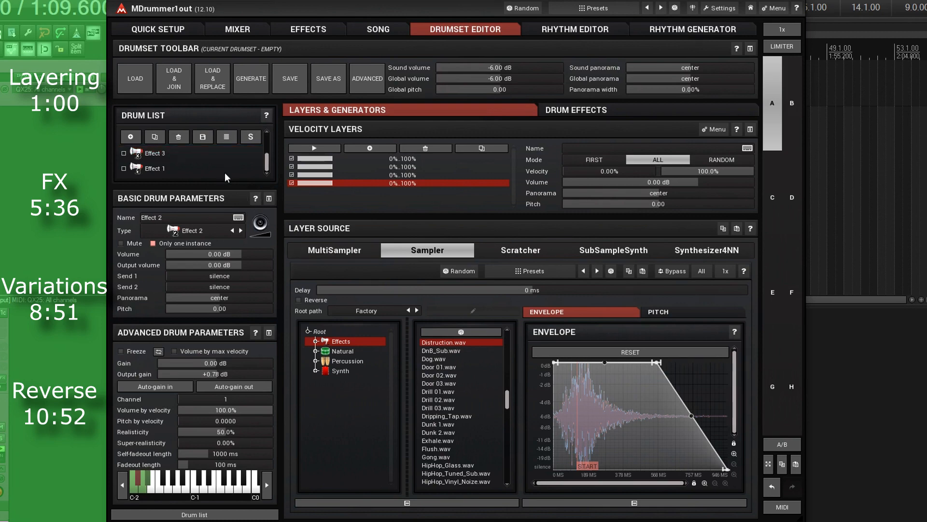
left_click(129, 137)
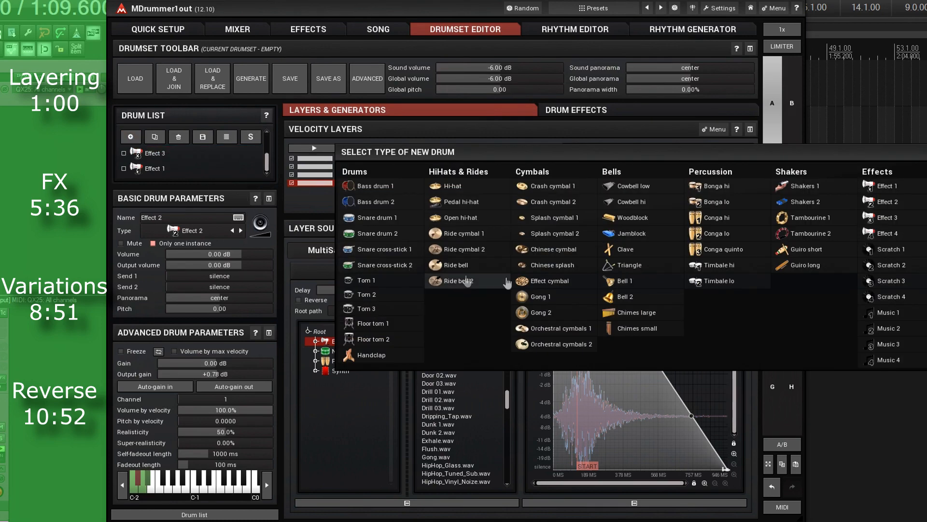
left_click(884, 249)
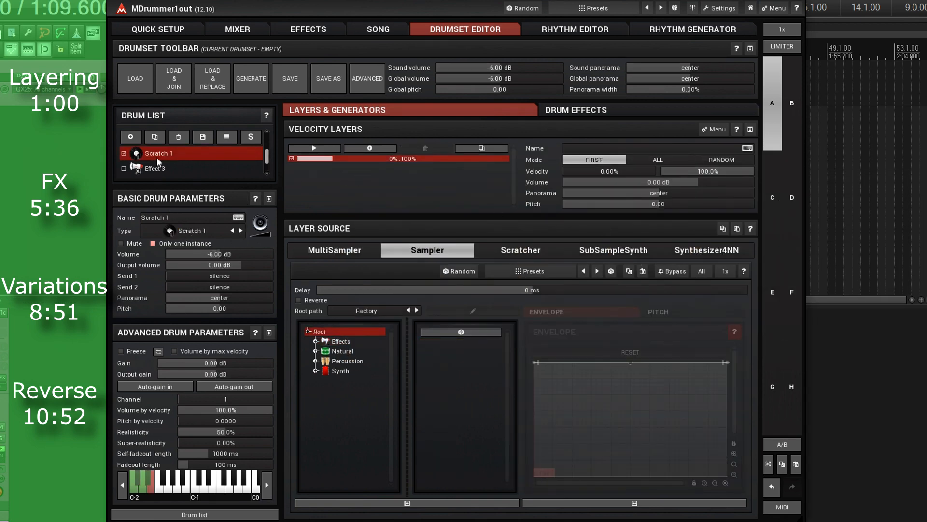
Load hard hit.wav from Effects/Synthesized as the Sampler source of the Scratch 1 layer.
left_click(317, 341)
left_click(346, 351)
scroll(485, 394, "down", 3)
left_click(451, 482)
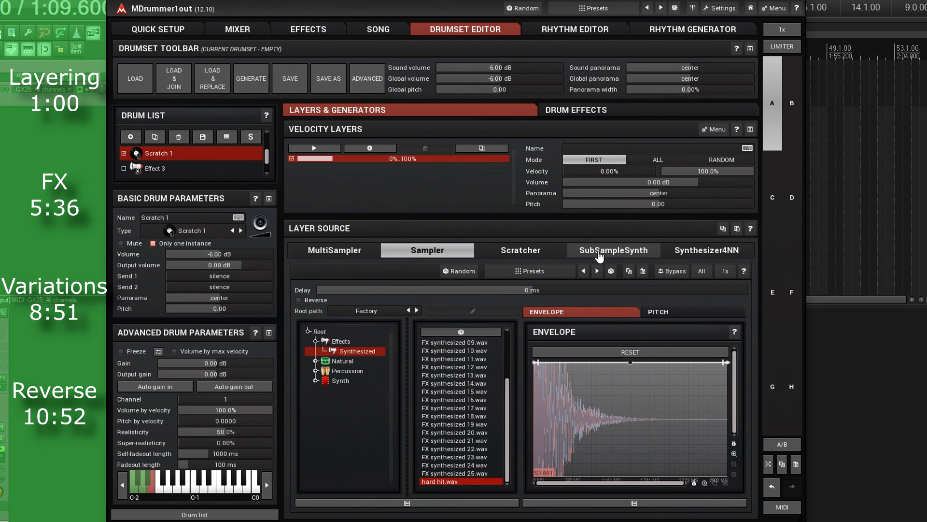
Switch the Scratch 1 layer source to Scratcher and load hard hit.wav from Effects/Synthesized.
left_click(600, 255)
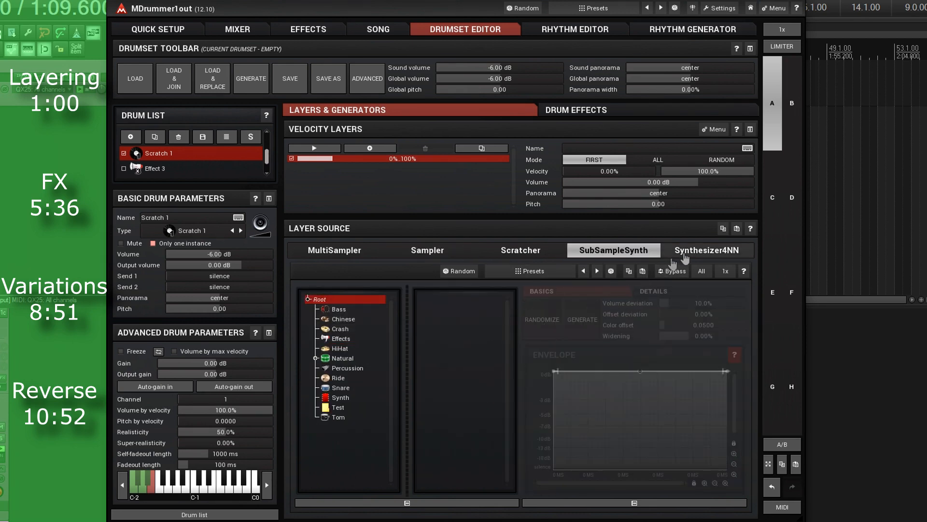
left_click(549, 256)
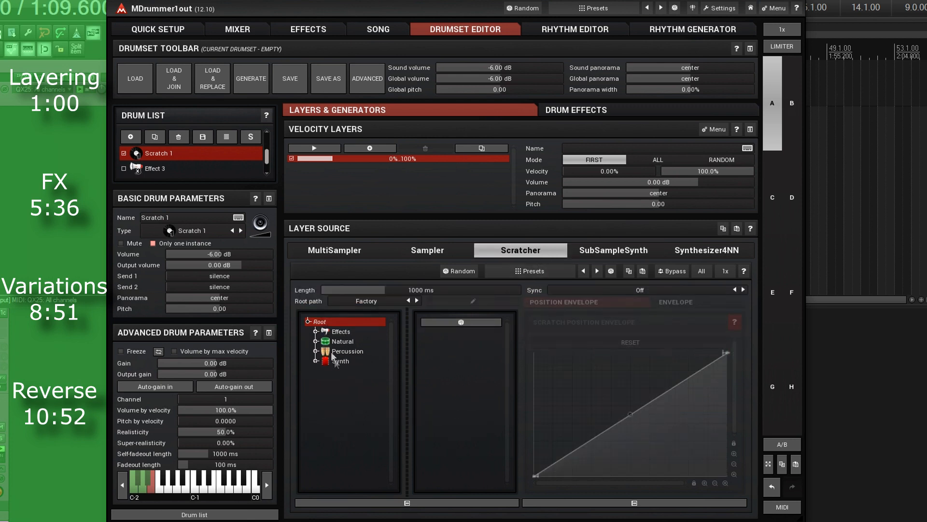
left_click(315, 332)
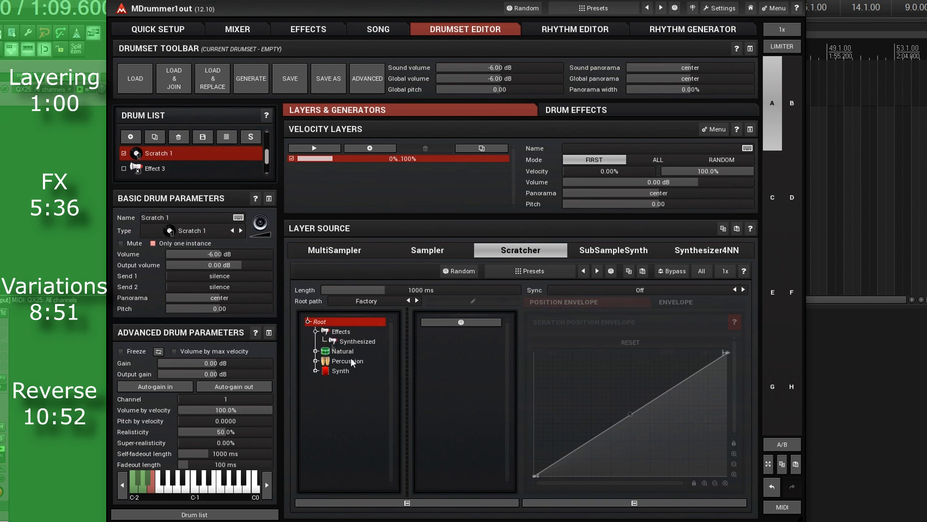
left_click(355, 342)
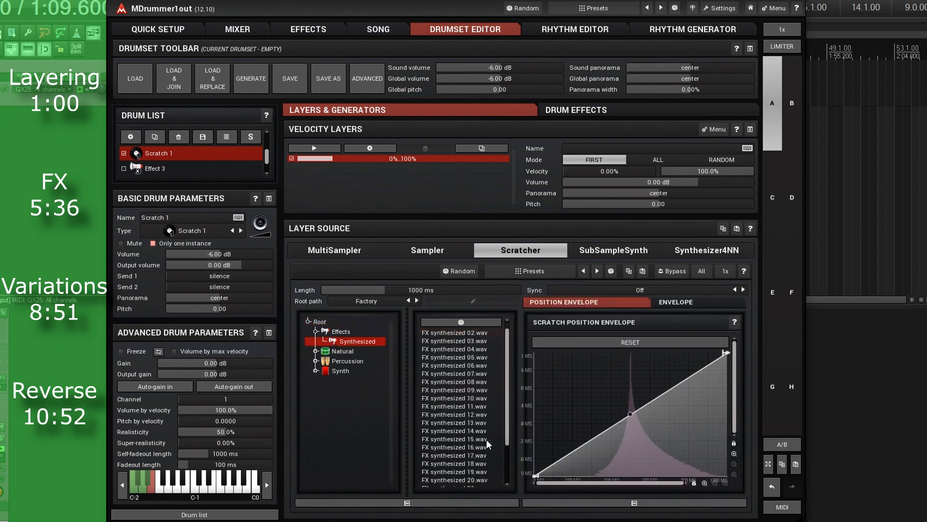
left_click(452, 480)
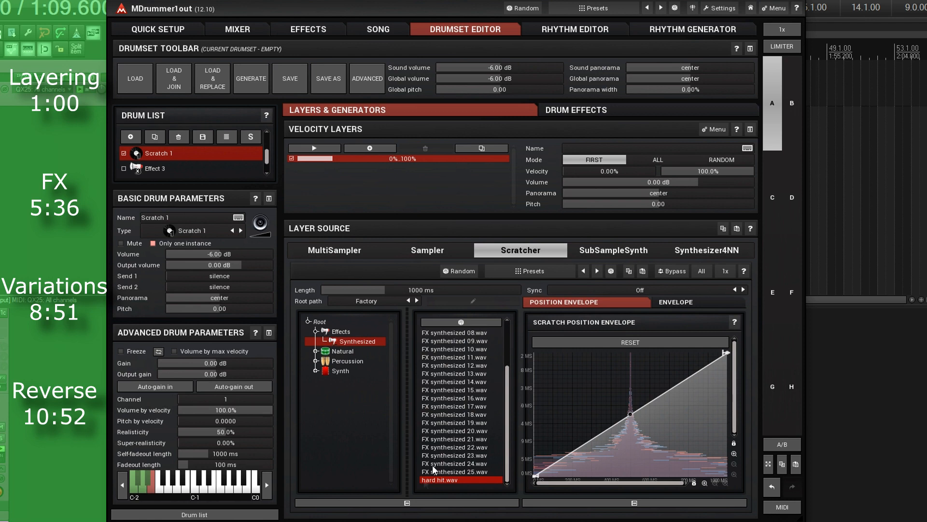
Collapse the Scratcher file browser and set the scratch length to 2400 ms using the sync value 1.
left_click(407, 503)
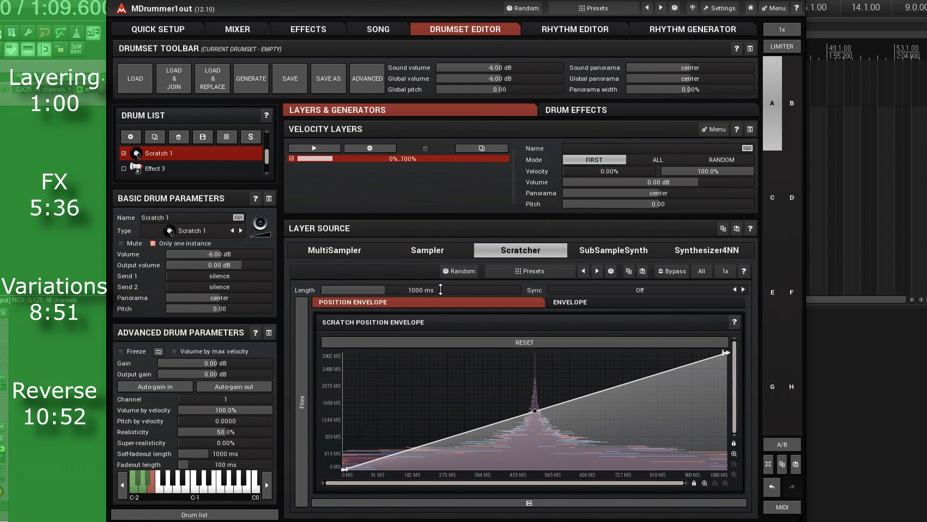
left_click_drag(440, 289, 440, 338)
left_click_drag(441, 289, 440, 241)
double_click(440, 289)
right_click(440, 289)
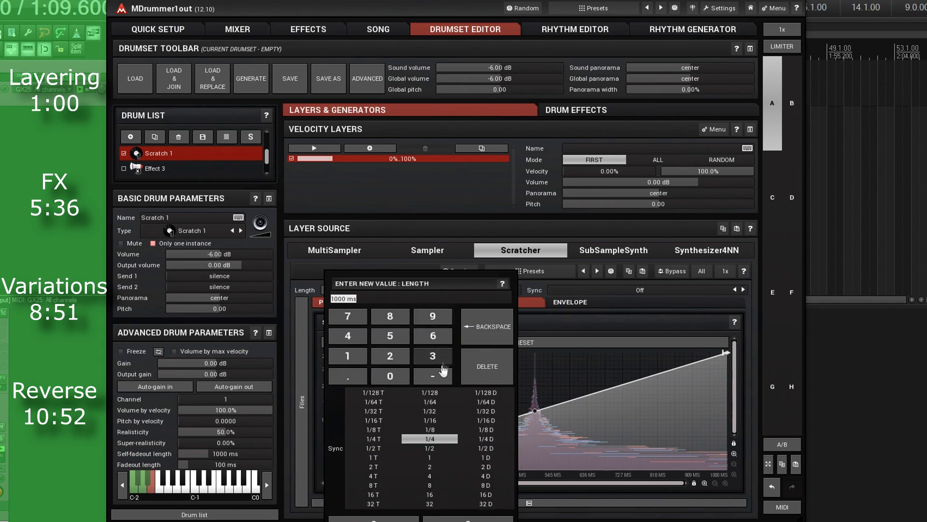
left_click(430, 448)
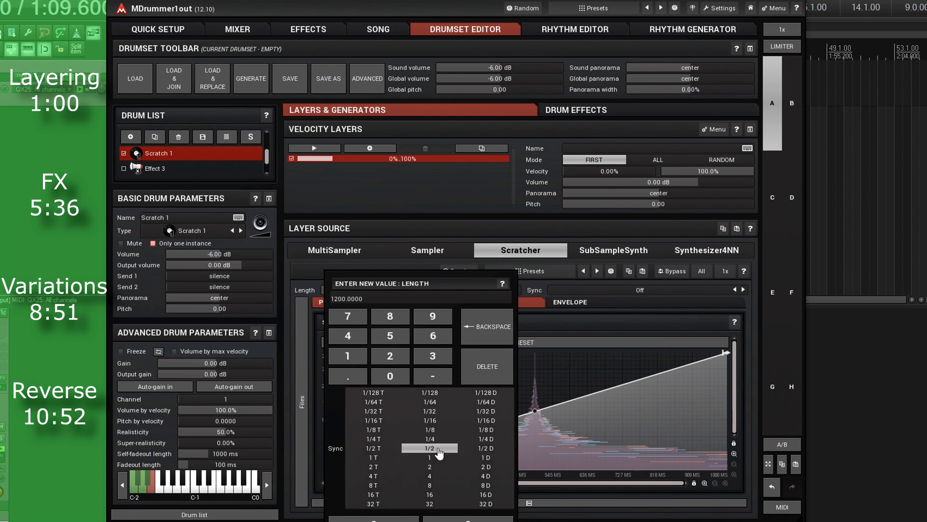
left_click(443, 458)
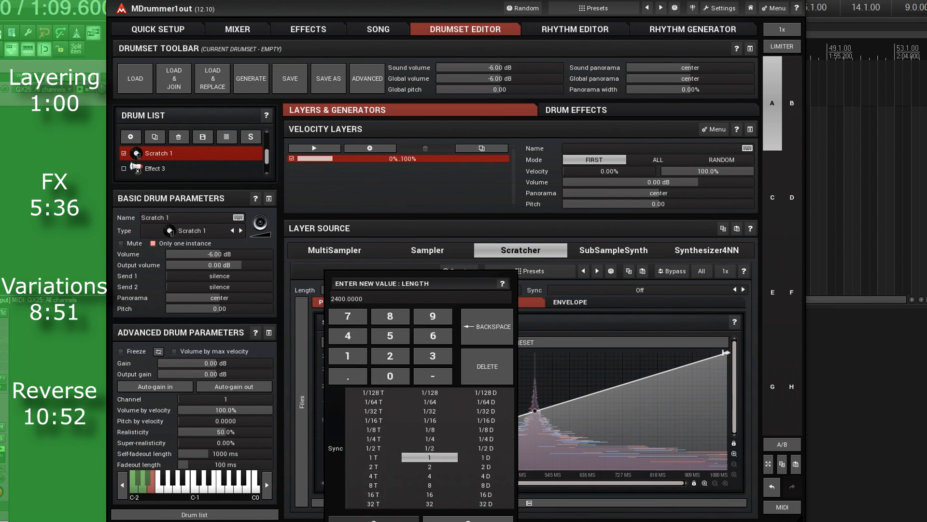
left_click(409, 519)
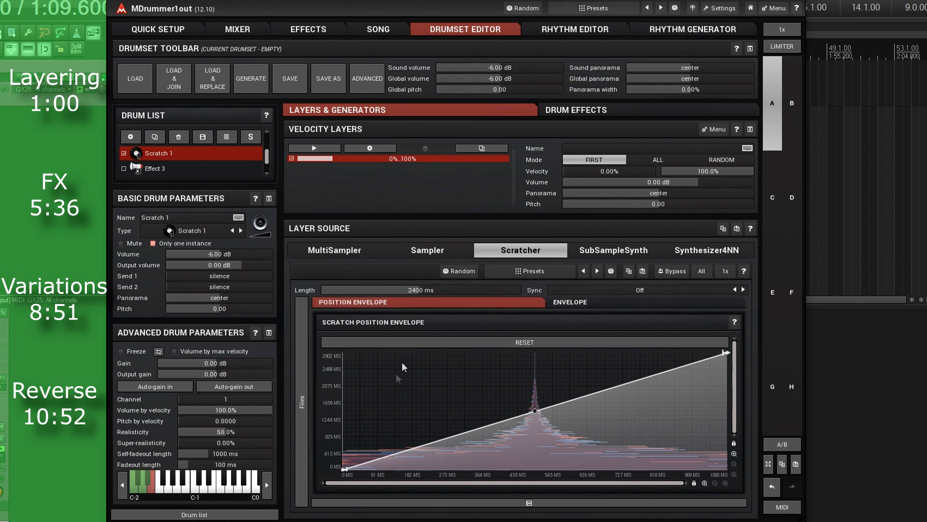
Reverse the scratch position envelope so it runs from the sample's end down to 0 ms.
mouse_move(344, 469)
left_click_drag(344, 470, 321, 334)
mouse_move(725, 354)
left_click_drag(724, 354, 759, 494)
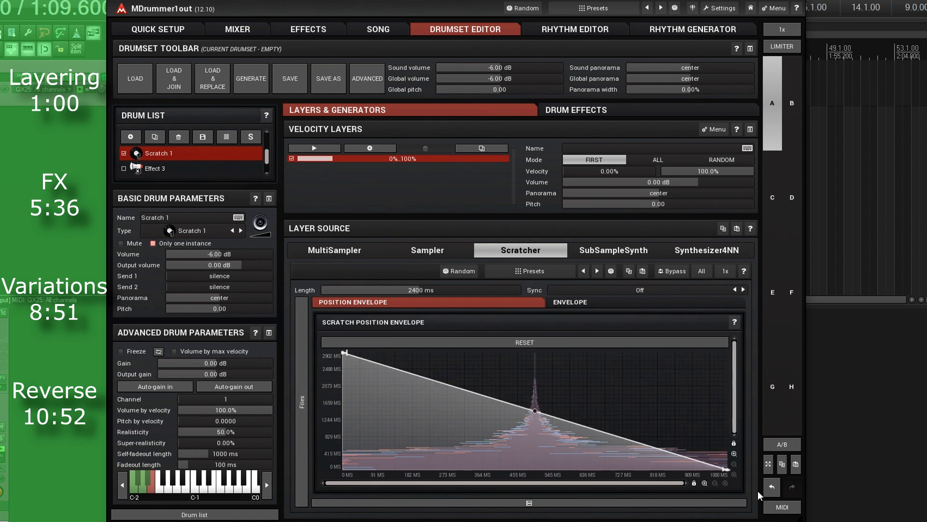
Shape the Scratcher's volume envelope to hold 0 dB and fade to silence over a short stretch at the end.
left_click(651, 302)
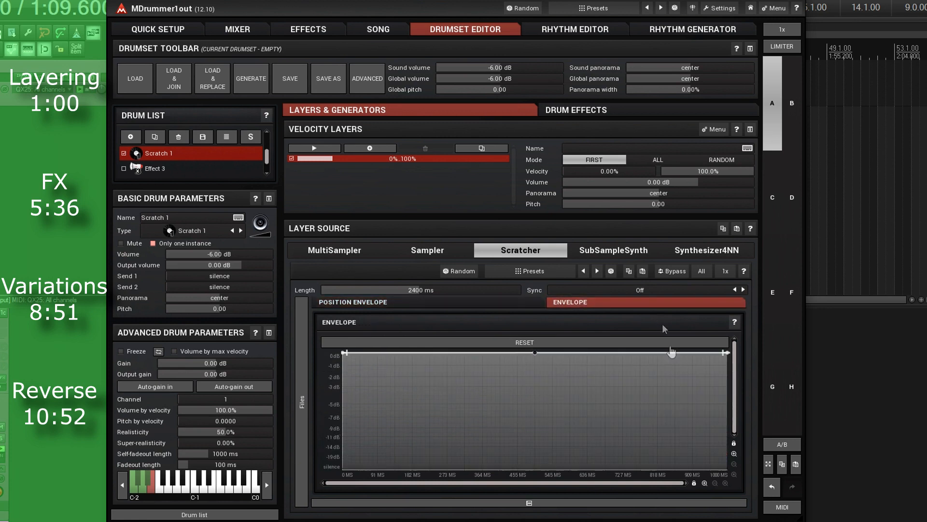
left_click(709, 352)
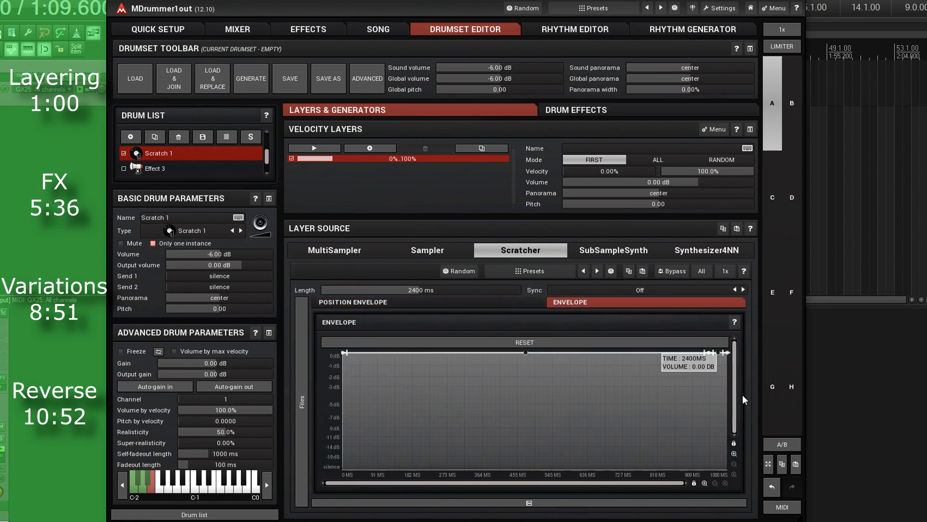
left_click_drag(726, 353, 726, 468)
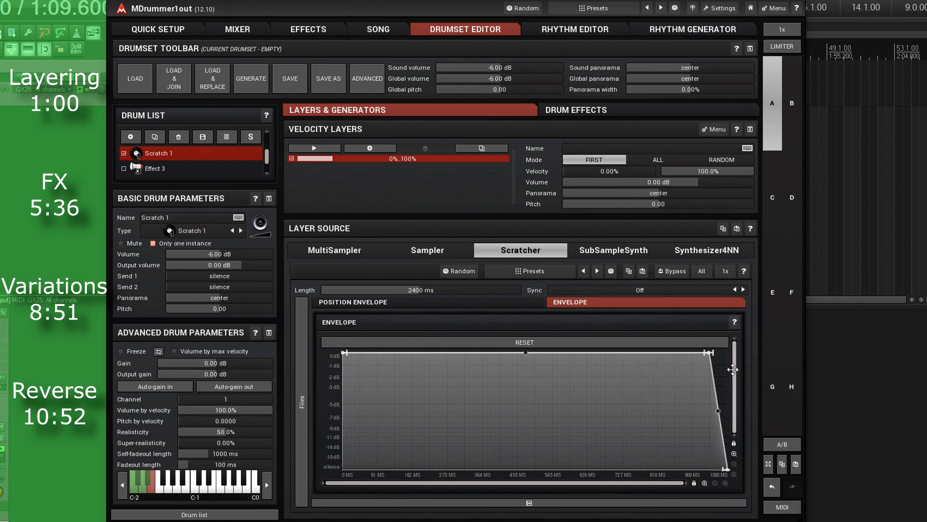
left_click_drag(708, 352, 694, 352)
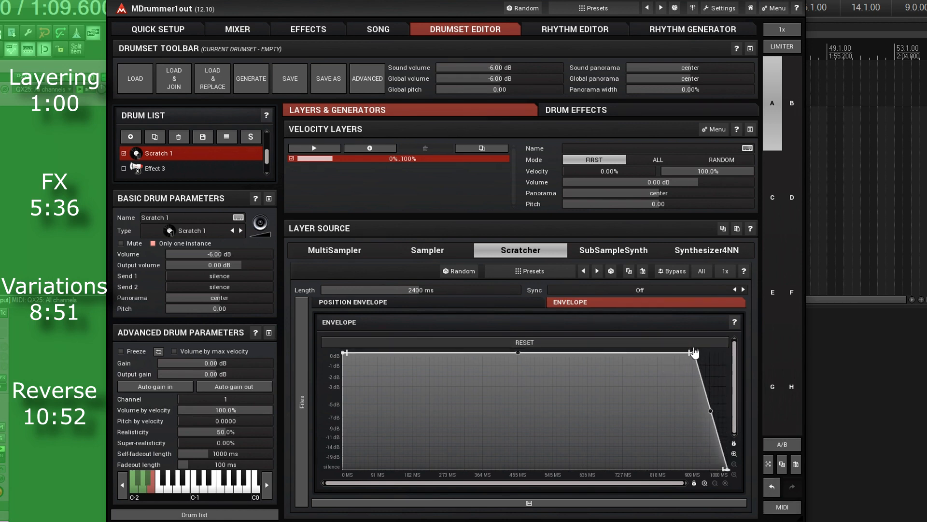
left_click_drag(694, 352, 705, 352)
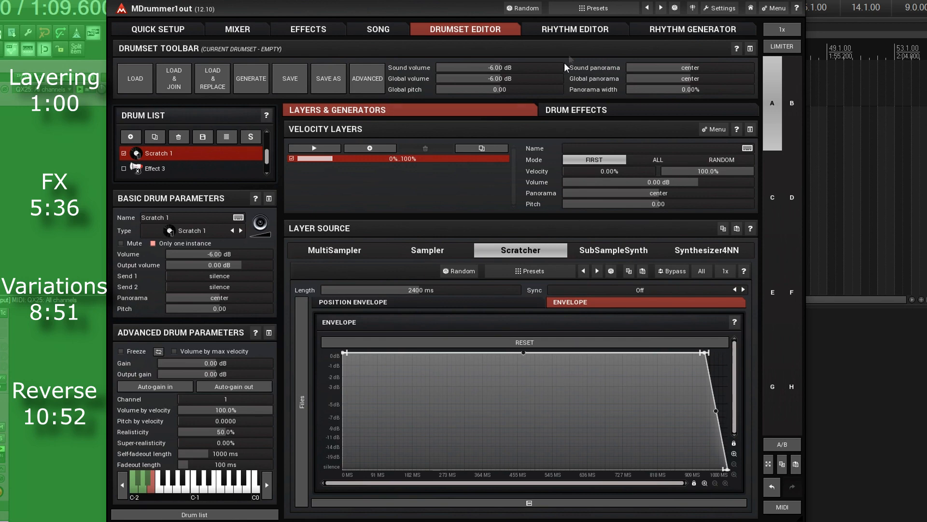
Clear all drum tracks from the loop in the rhythm editor.
left_click(574, 35)
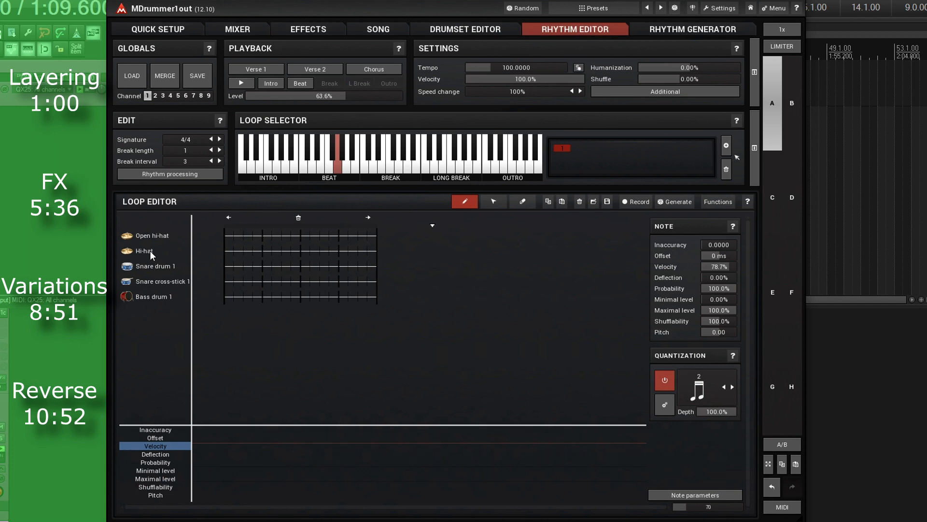
right_click(145, 237)
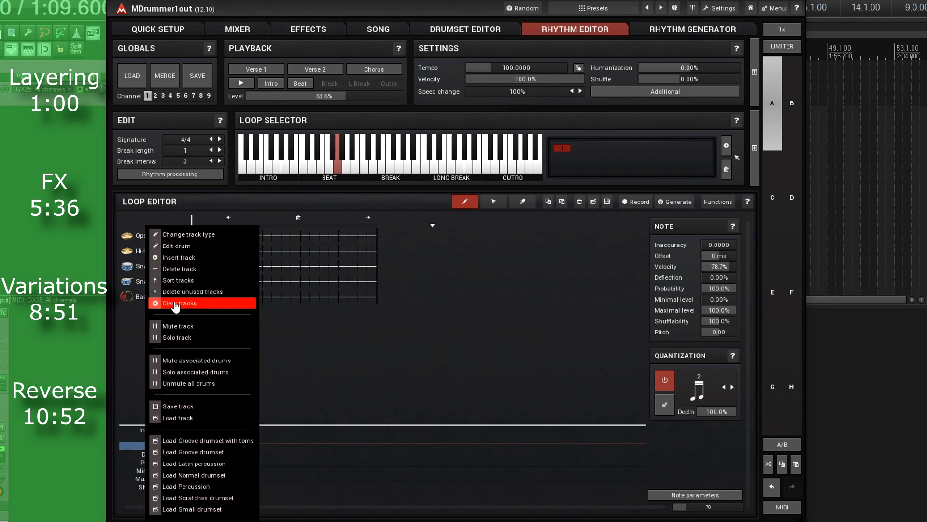
left_click(175, 303)
Insert a Scratch 1 track into the empty loop.
right_click(150, 248)
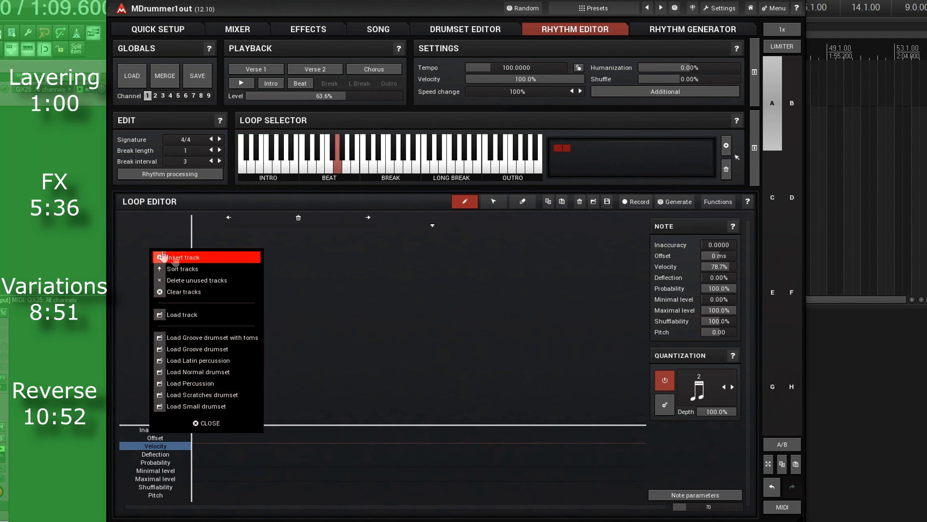
left_click(176, 260)
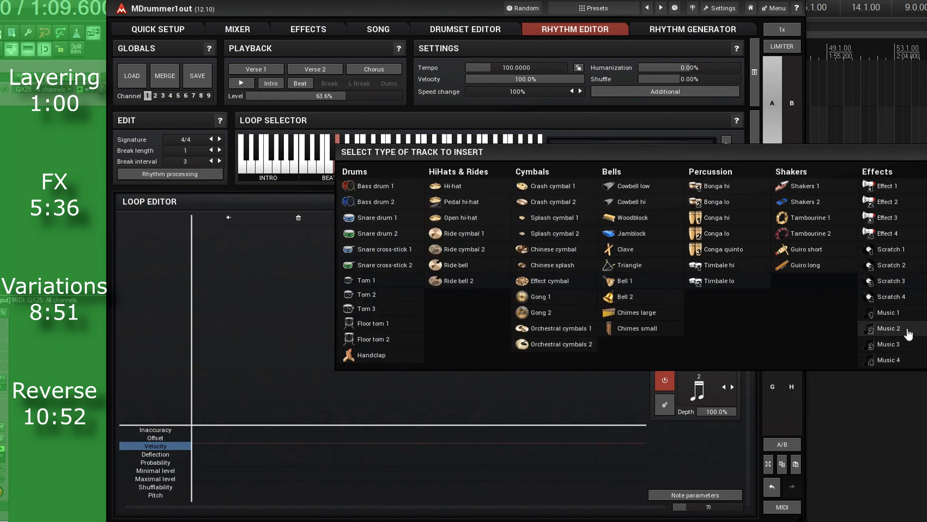
left_click(898, 251)
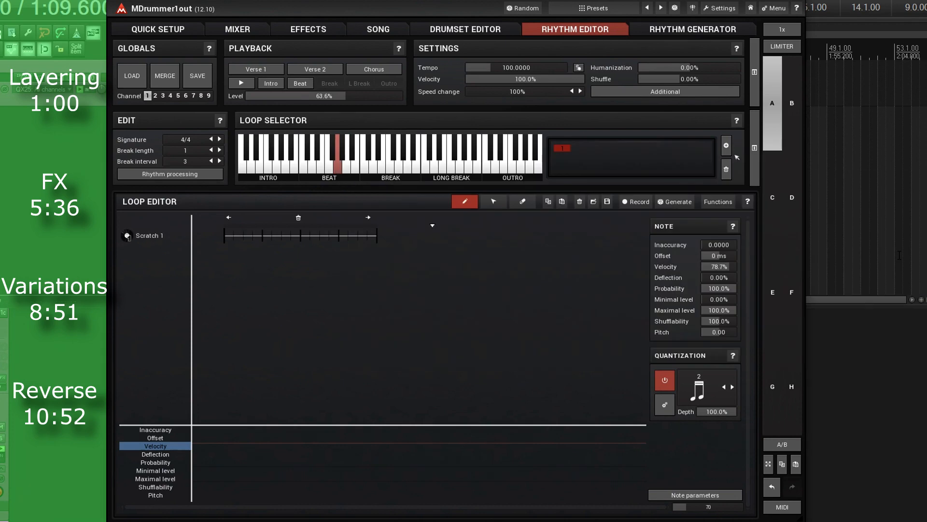
Add a second bar to the loop, place a Scratch 1 note at the start of the first bar, and audition it.
left_click(369, 220)
left_click(224, 236)
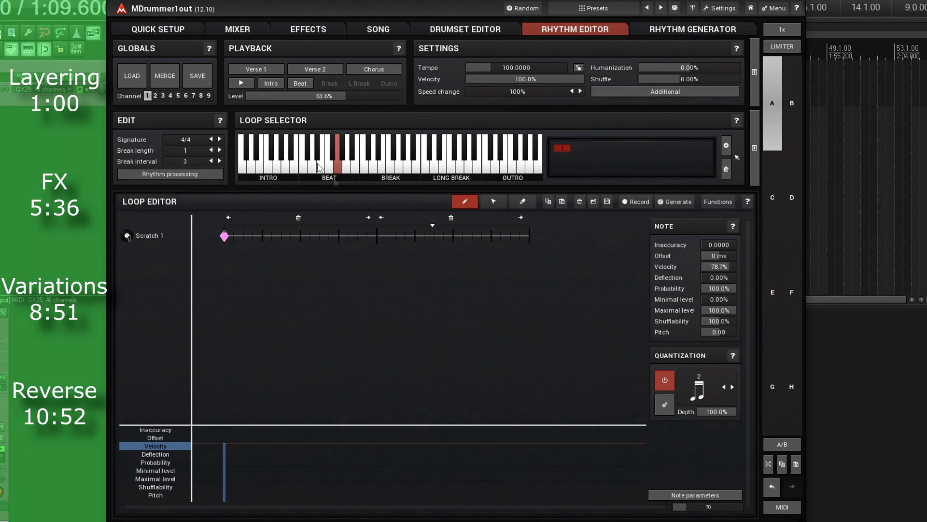
left_click(251, 86)
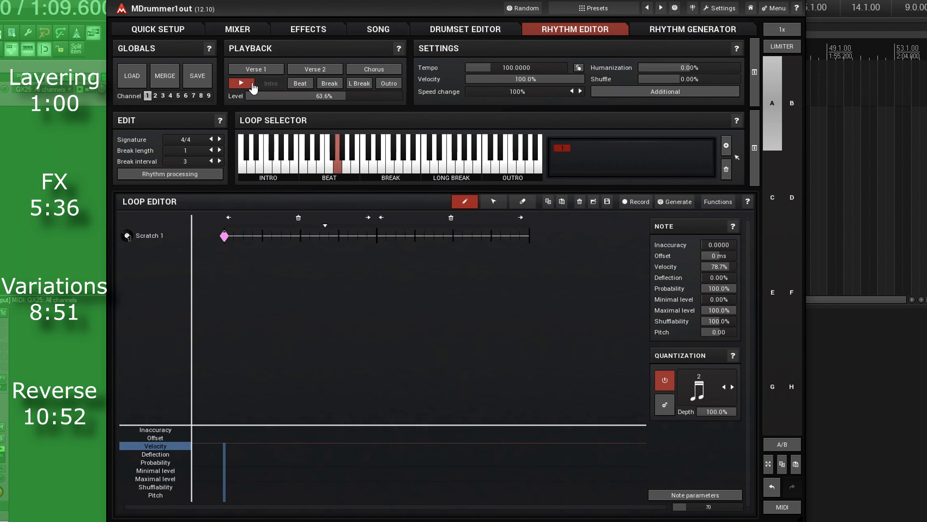
left_click(252, 86)
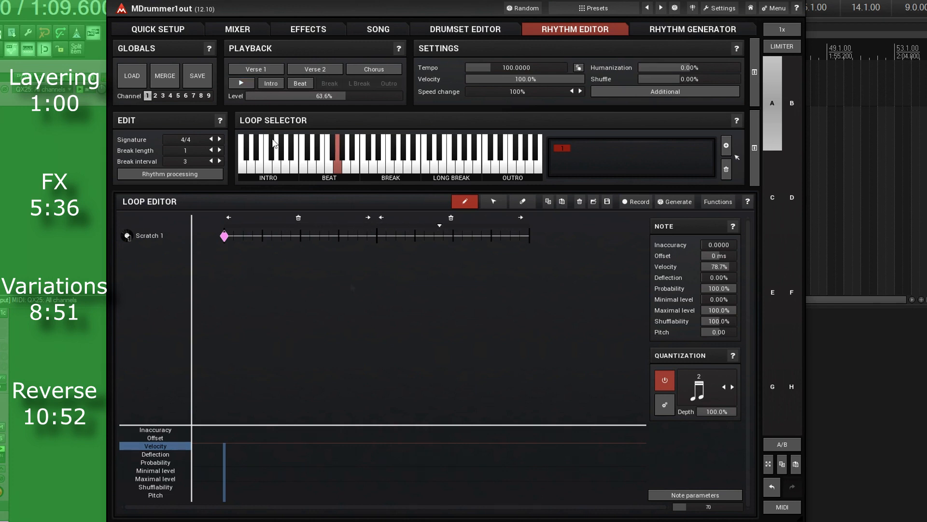
Insert tracks for Effect 1, Effect 2, Effect 3 and Effect 4 below the Scratch 1 track.
right_click(148, 254)
left_click(159, 265)
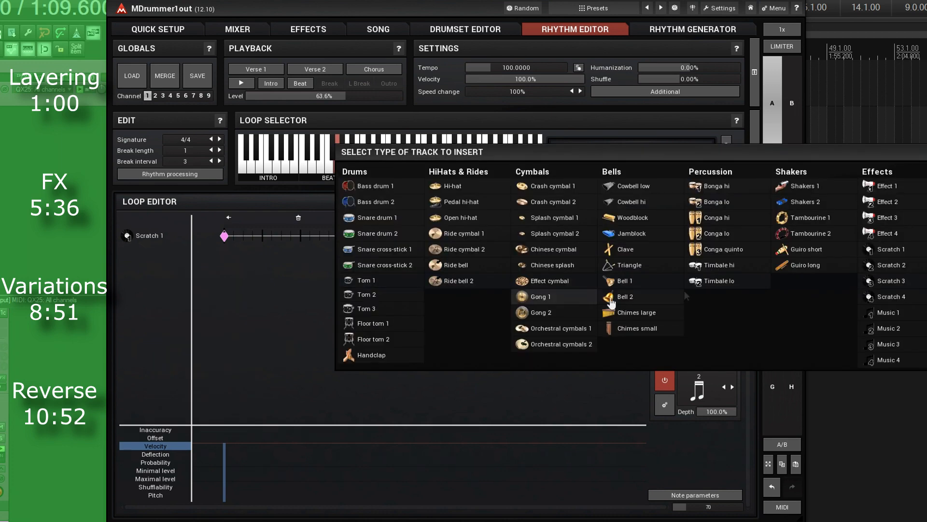
left_click(869, 186)
right_click(144, 277)
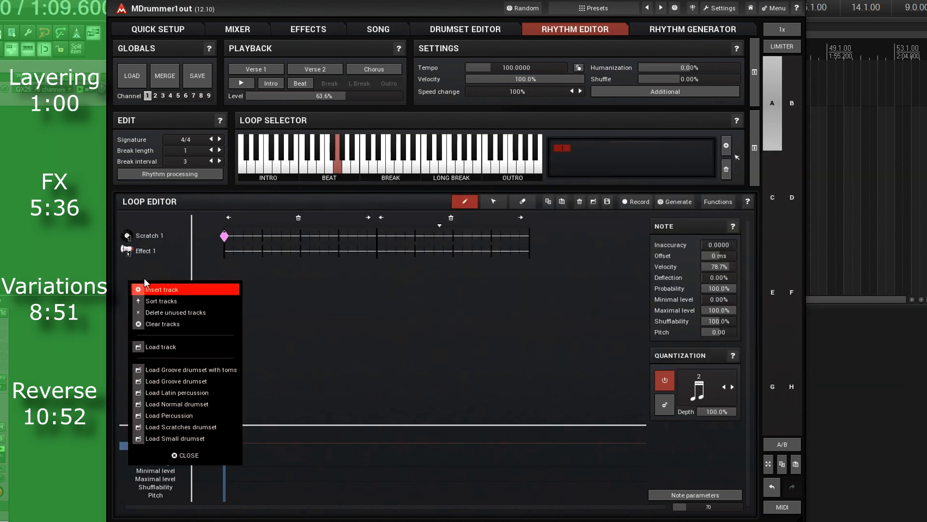
left_click(155, 288)
right_click(163, 310)
left_click(195, 321)
left_click(876, 217)
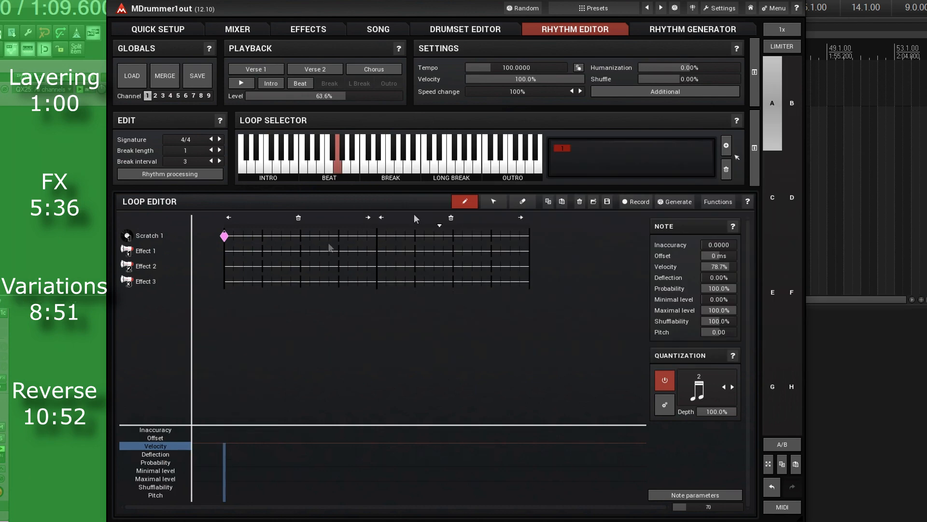
right_click(154, 314)
left_click(184, 321)
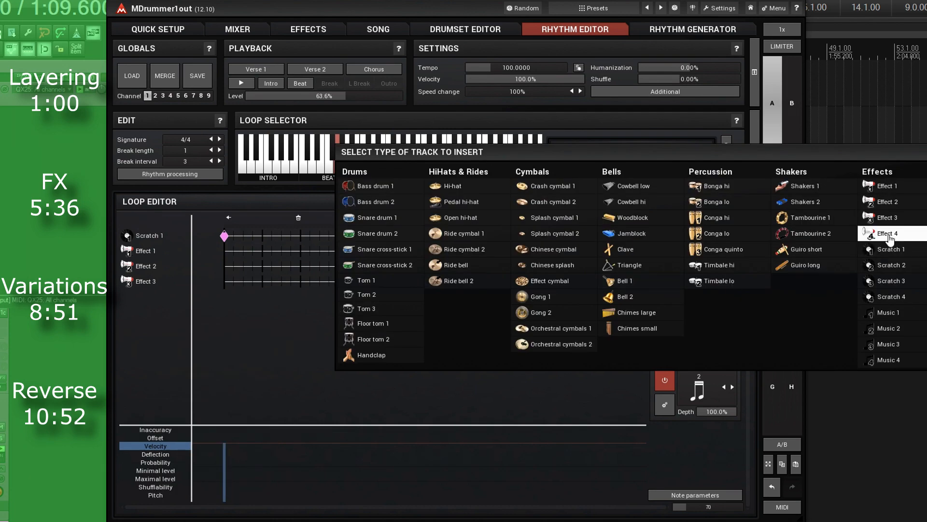
left_click(879, 234)
Place an Effect 1 note at the start of the second bar, raise its velocity, and start loop playback.
left_click(377, 251)
left_click(378, 431)
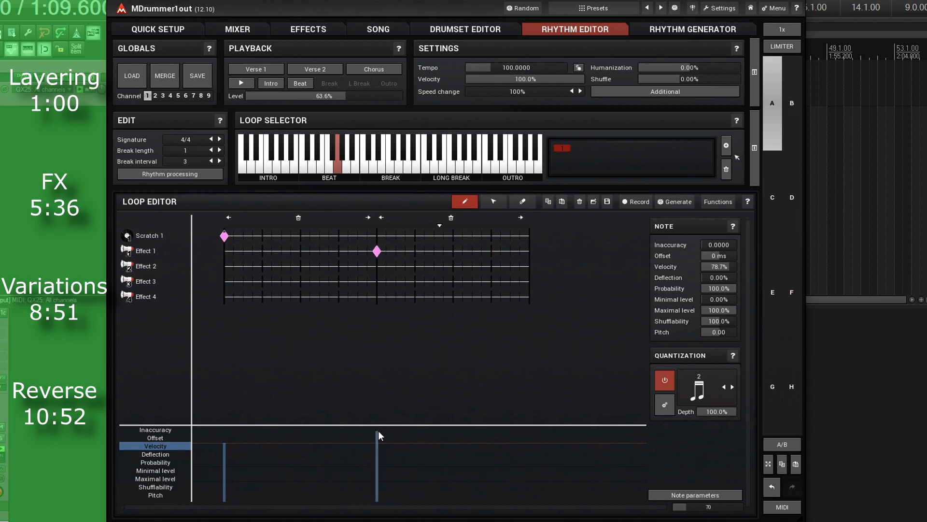
left_click(241, 83)
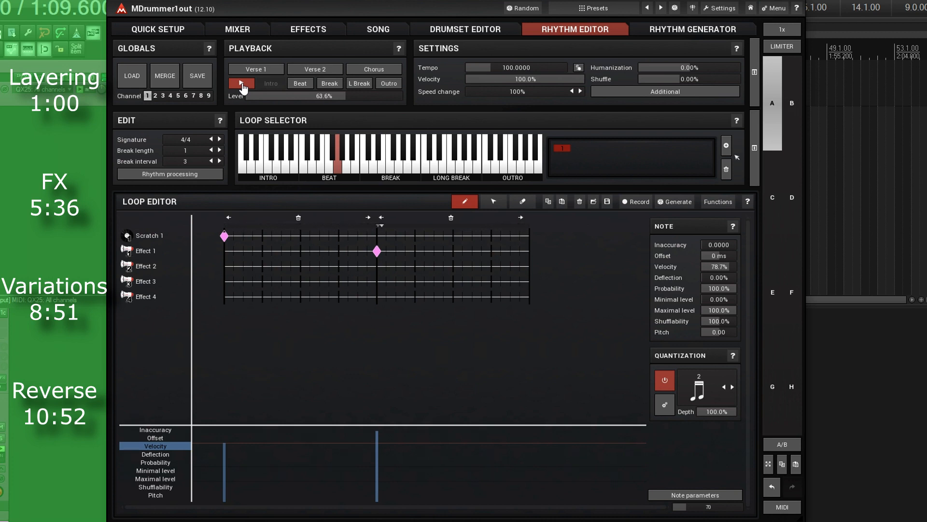
During playback, move the second-bar note through the Effect 2 and Effect 3 tracks to Effect 4, and stop the loop.
left_click_drag(376, 251, 377, 266)
left_click_drag(377, 266, 377, 278)
left_click_drag(380, 283, 378, 296)
left_click(241, 84)
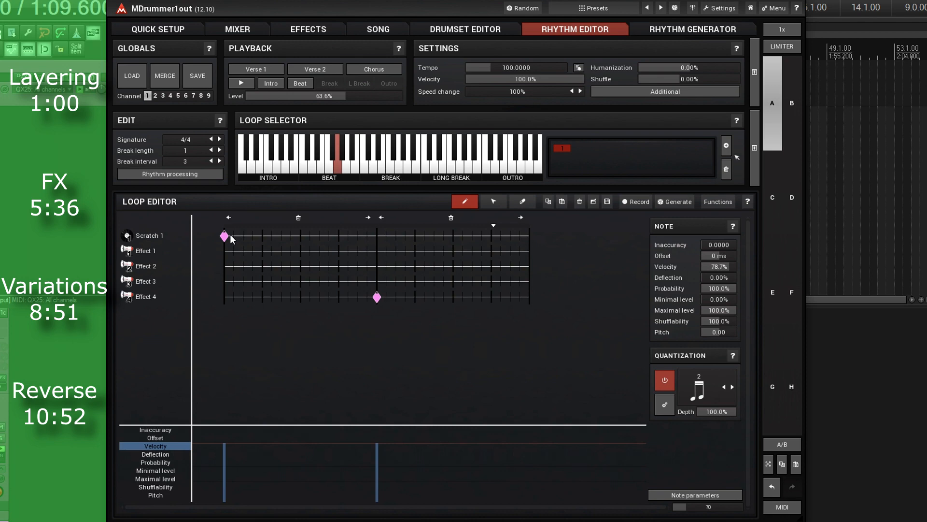
In the drumset editor, switch the Scratch 1 drum's layer source to Sampler and open the Effects > Synthesized sample folder.
left_click(454, 30)
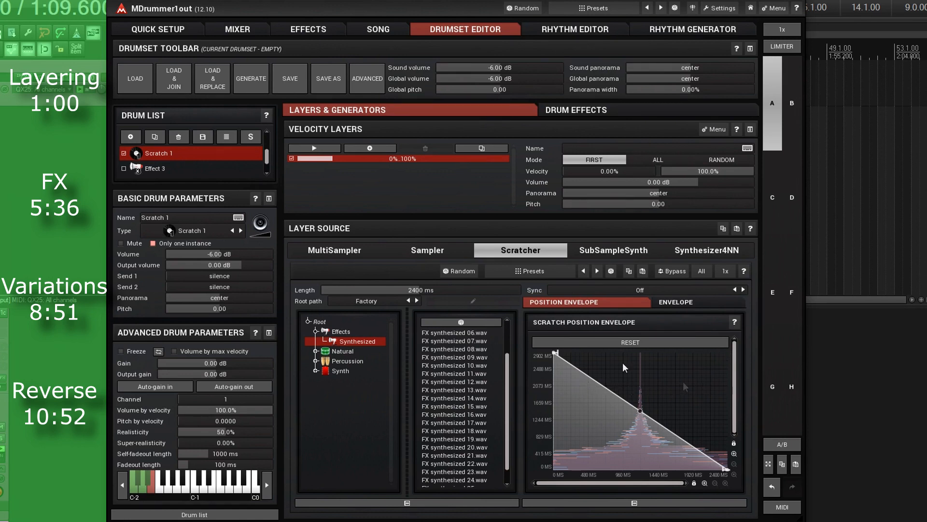
left_click(418, 258)
left_click(316, 341)
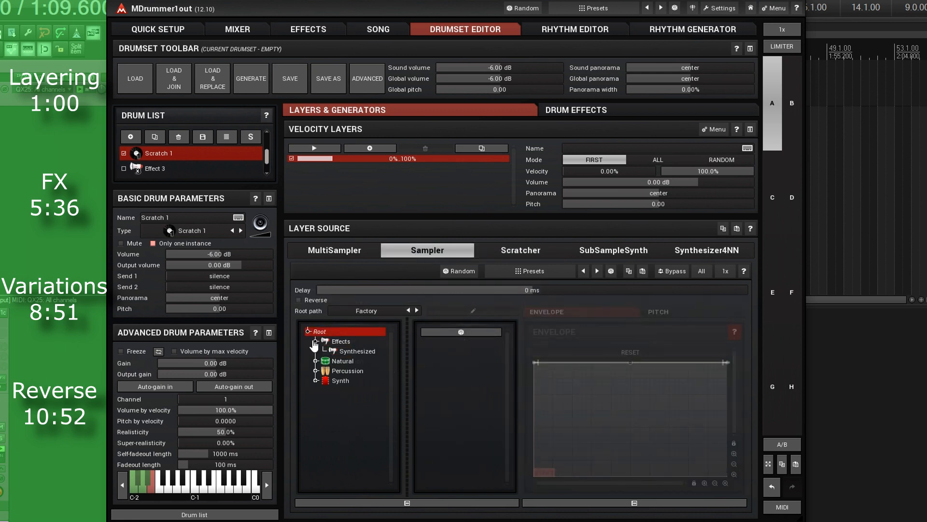
left_click(340, 350)
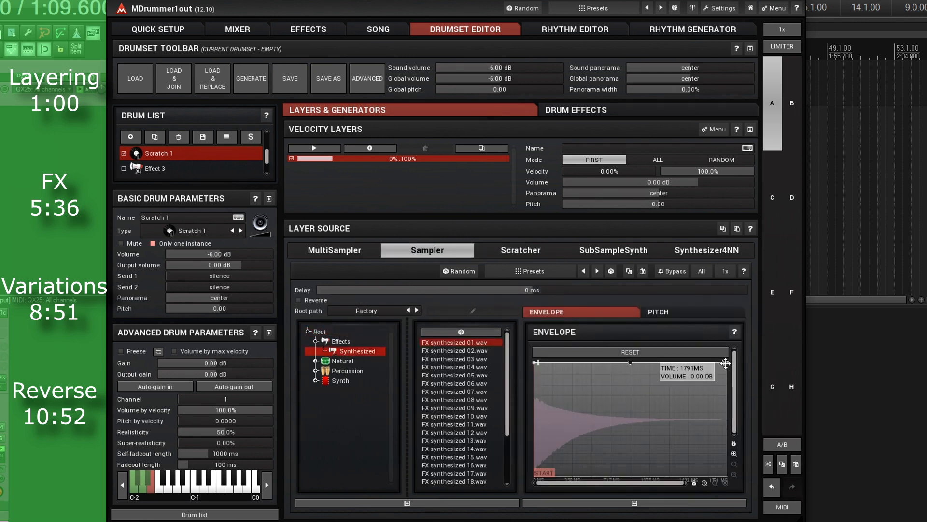
Shape the Sampler's volume envelope to fade from 0 dB to silence over the last third, and load the hard hit.wav sample.
double_click(658, 362)
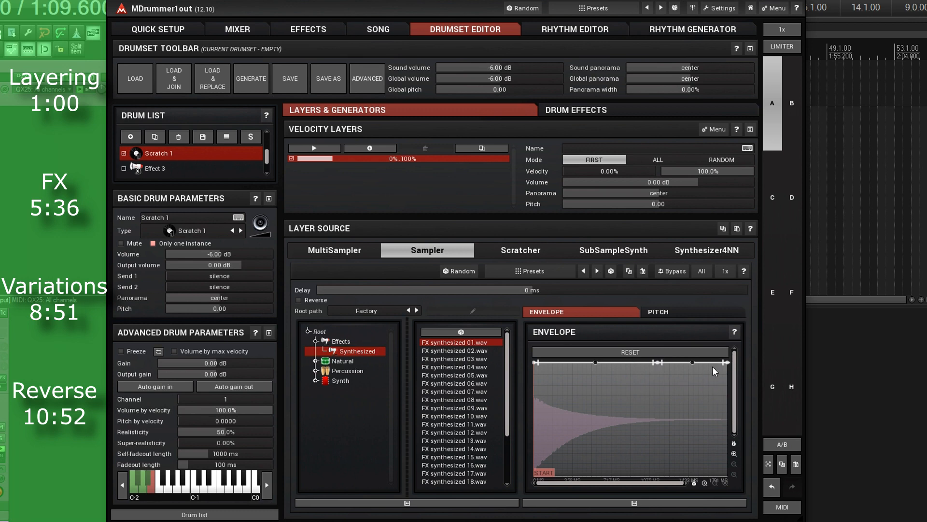
left_click_drag(727, 362, 729, 476)
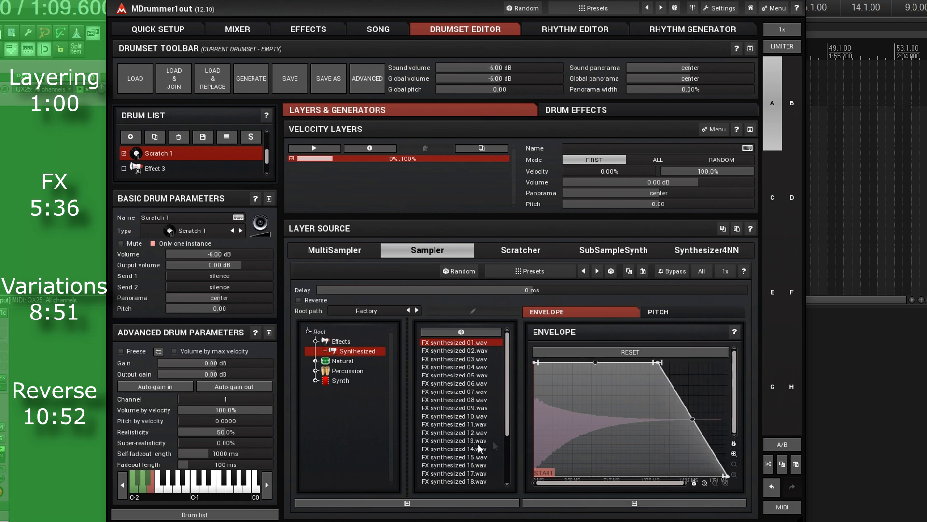
scroll(478, 458, "down", 3)
left_click(459, 481)
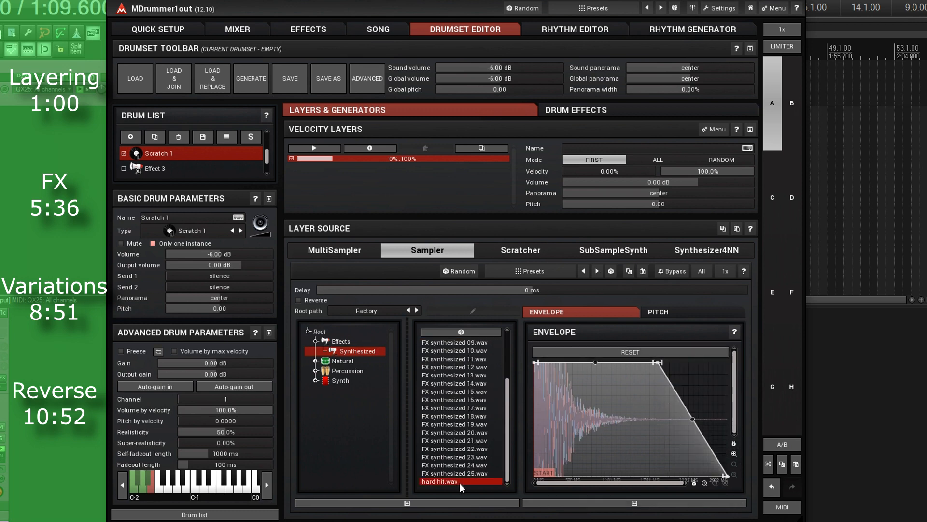